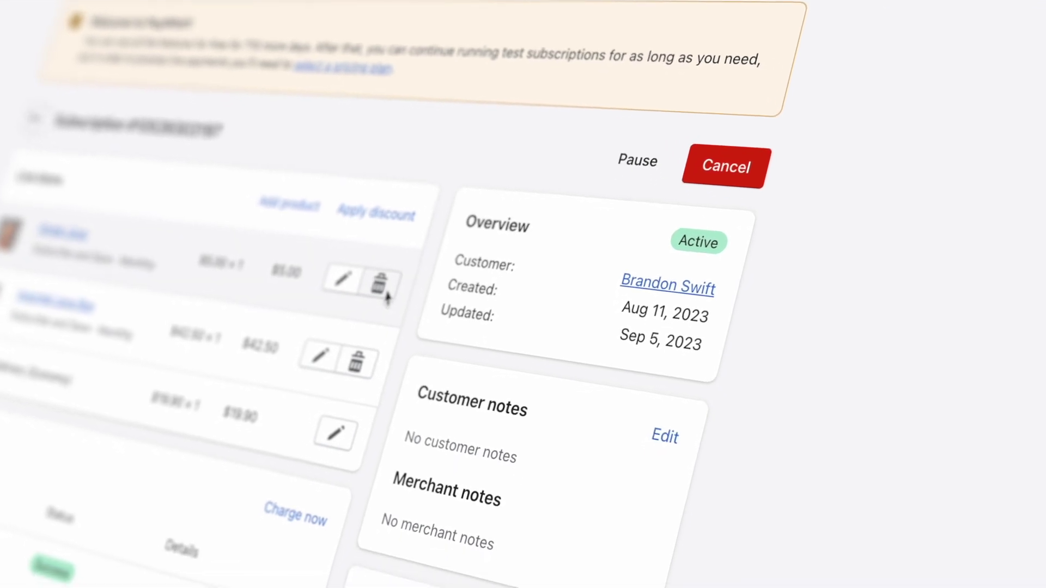
Step: Delete the Single Juice line item from the subscription and confirm the removal
left_click(380, 275)
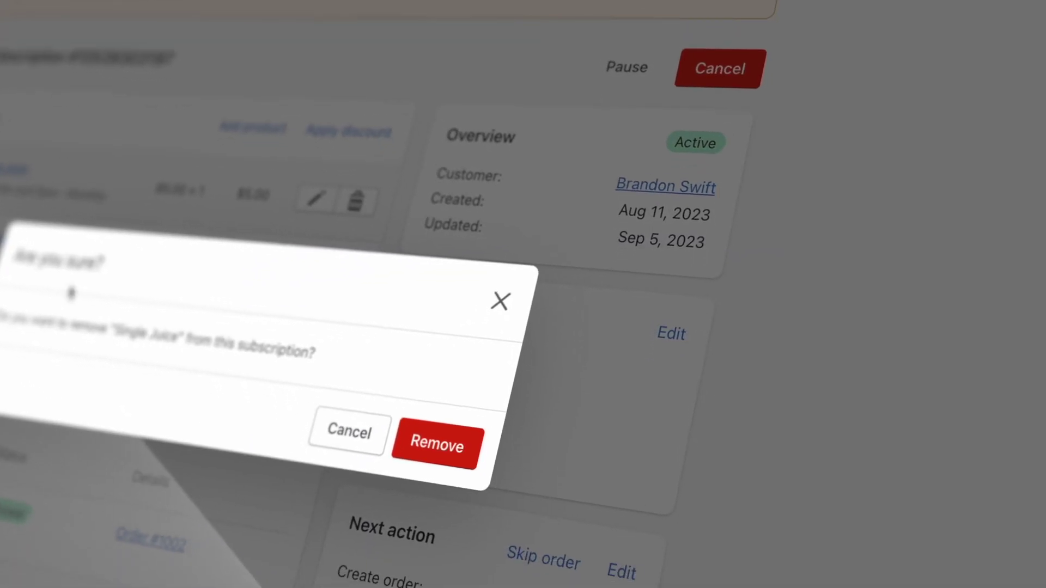
left_click(445, 424)
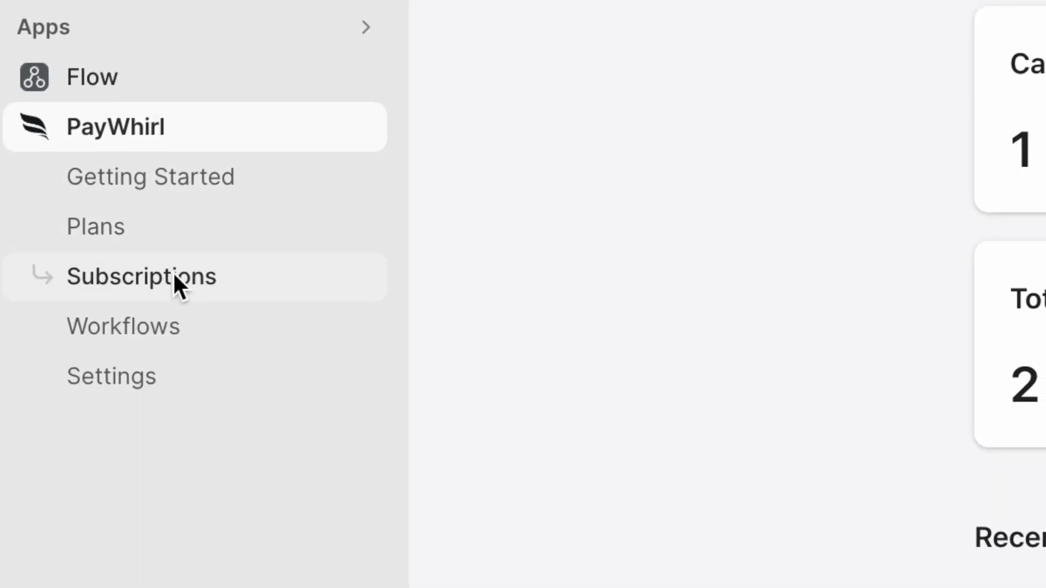
Step: Show the PayWhirl subscriptions list and review its Status filter options
left_click(175, 276)
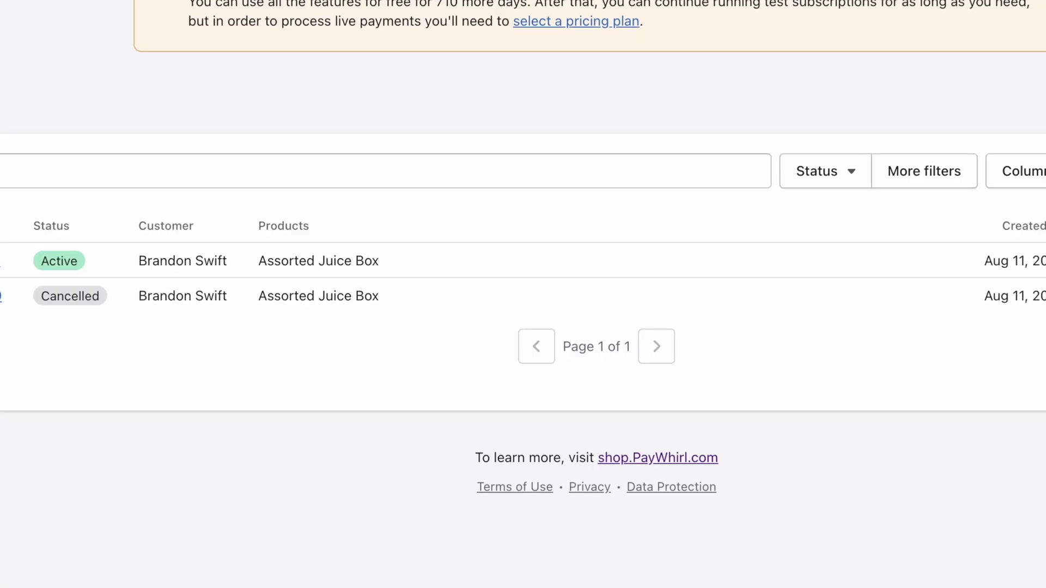
left_click(861, 178)
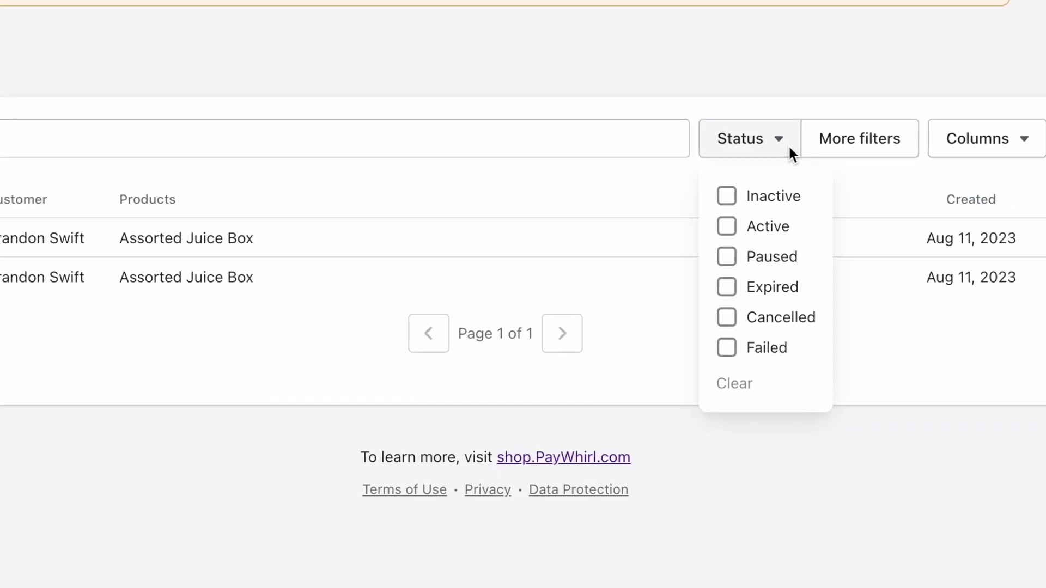
left_click(798, 138)
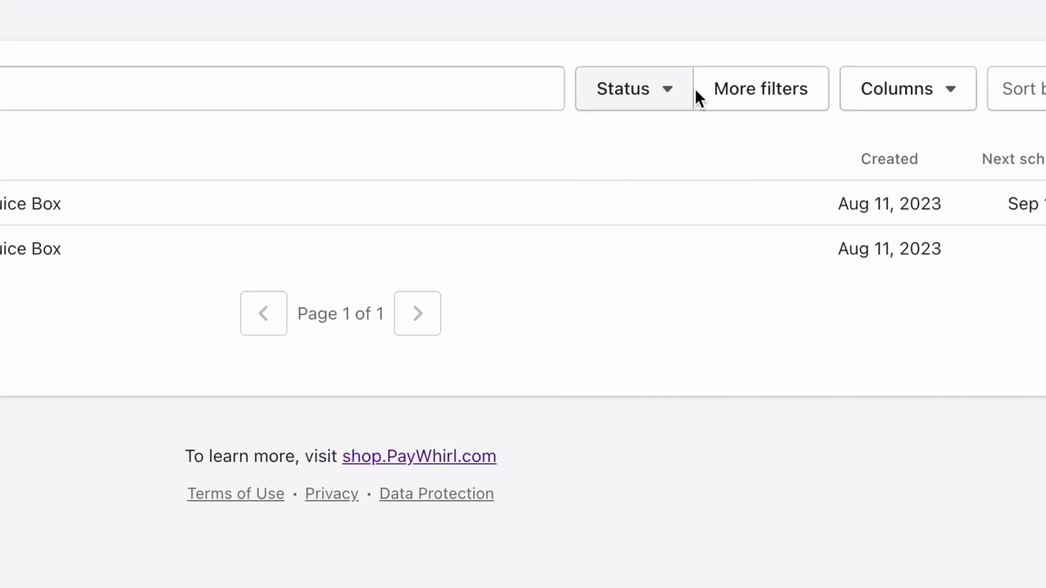
Step: In More filters, expand the Product variant, Selling plan, Currency and Created sections
left_click(758, 92)
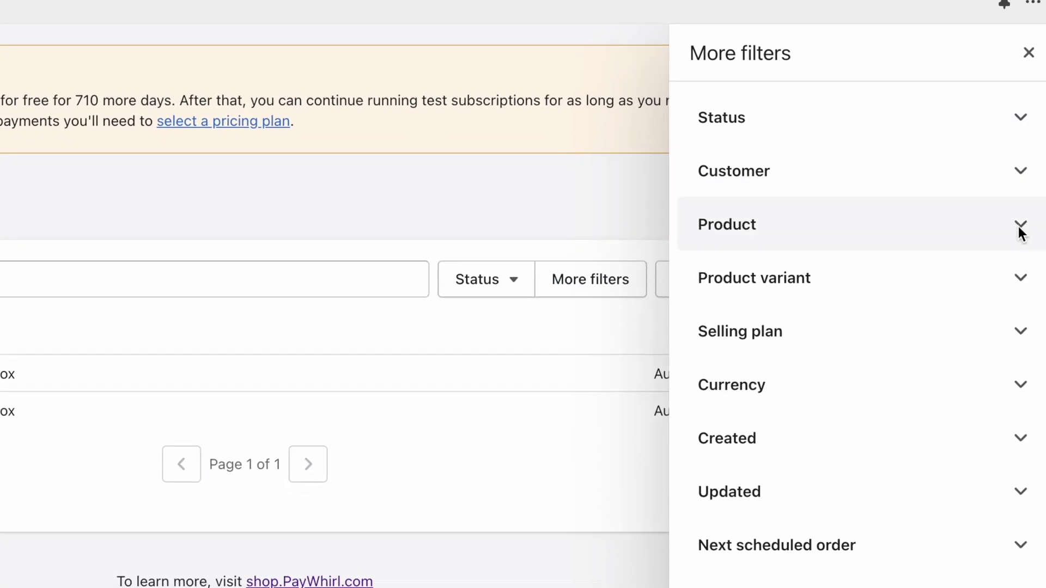
left_click(1020, 278)
left_click(1021, 331)
left_click(1020, 385)
left_click(1020, 438)
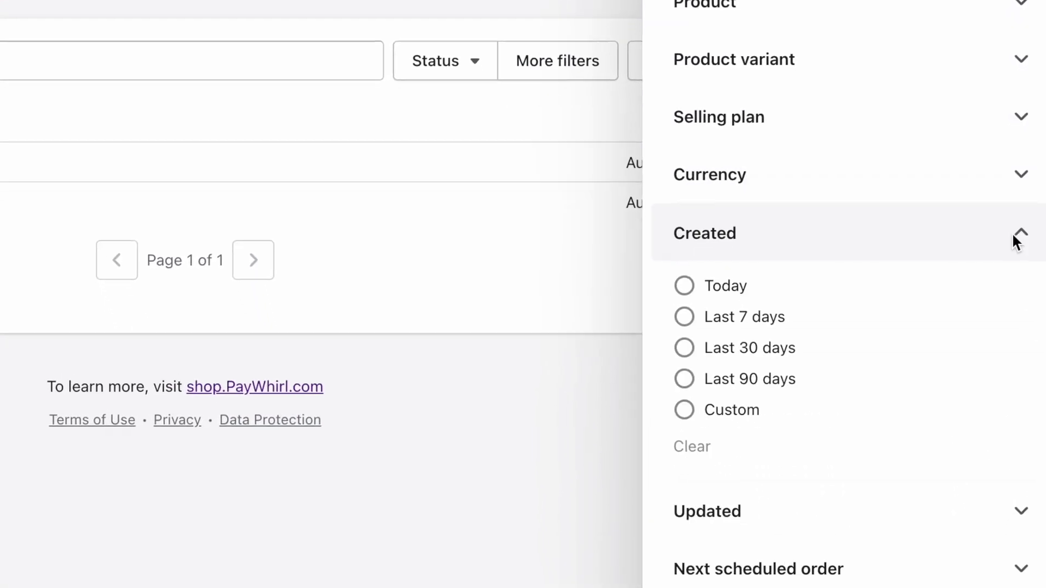
left_click(1011, 232)
Step: Check the Updated, Next scheduled order, Finishing and Finished filters, then close the filters panel
left_click(1030, 240)
left_click(1030, 240)
left_click(1018, 267)
left_click(1015, 301)
left_click(1015, 304)
left_click(1005, 320)
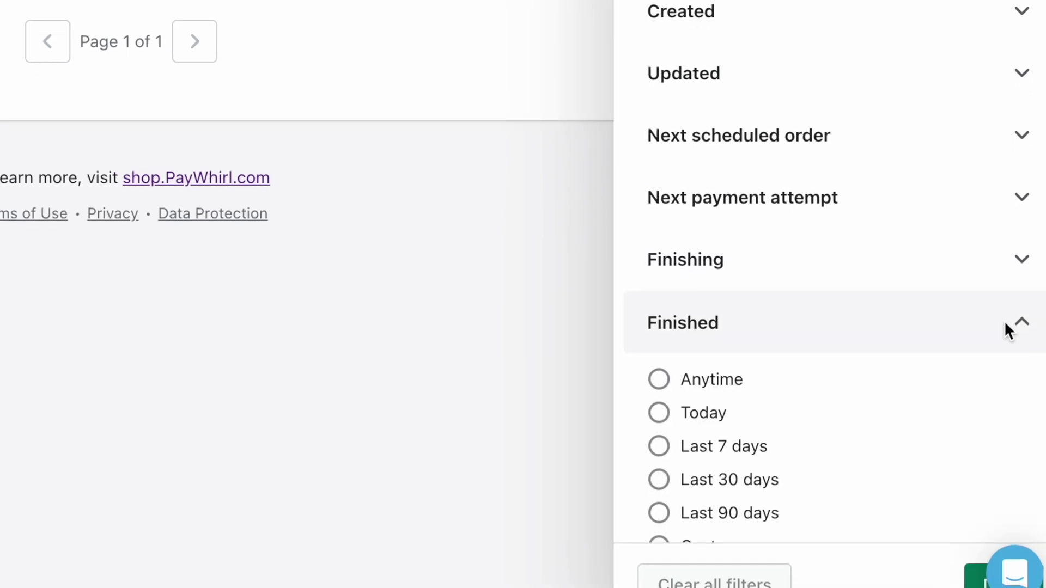
left_click(1005, 320)
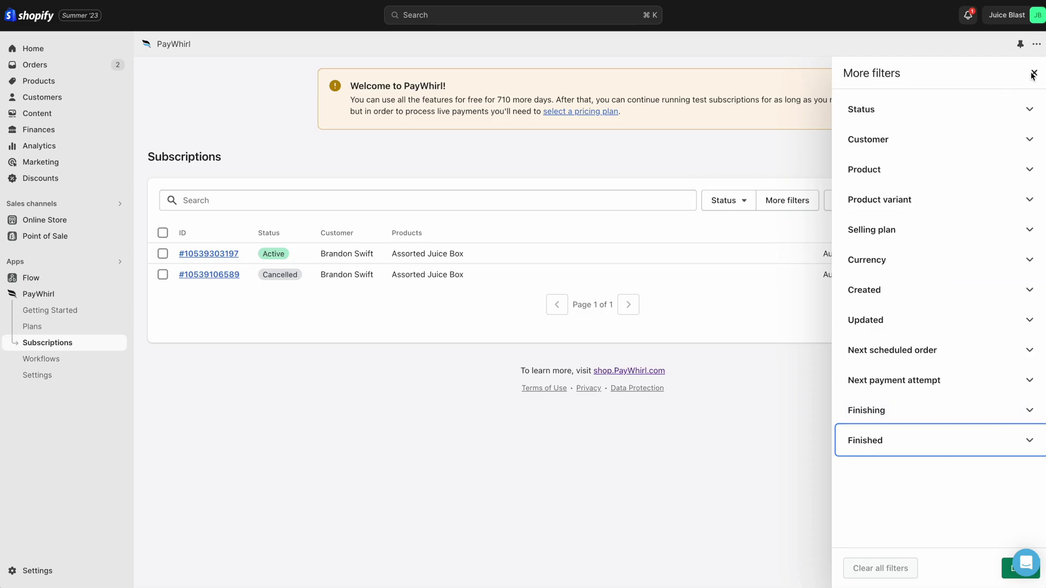
left_click(1032, 73)
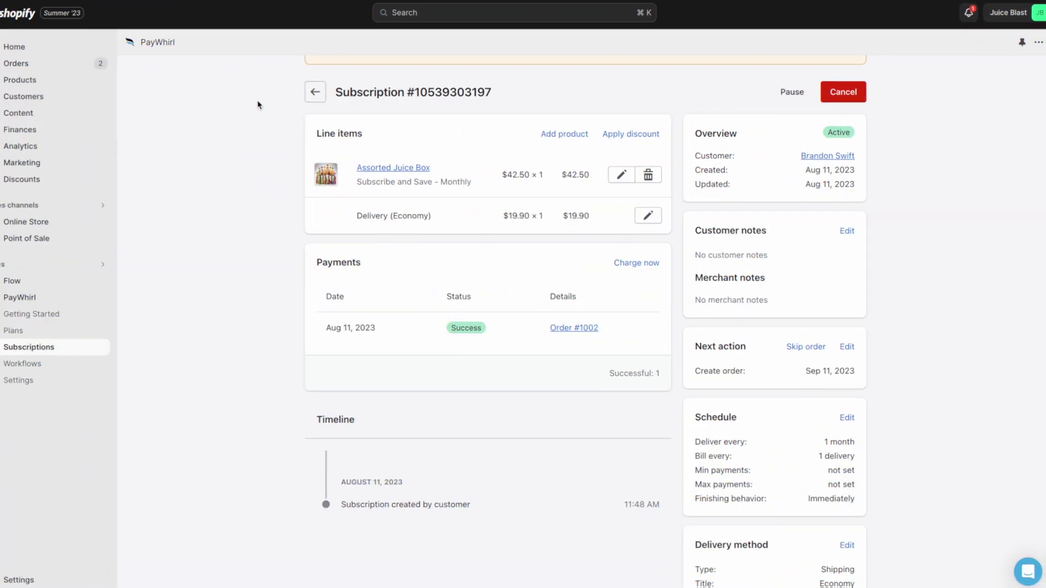
Step: Create a new monthly Assorted Juice Box subscription at 50.0 USD for the selected customer
left_click(315, 92)
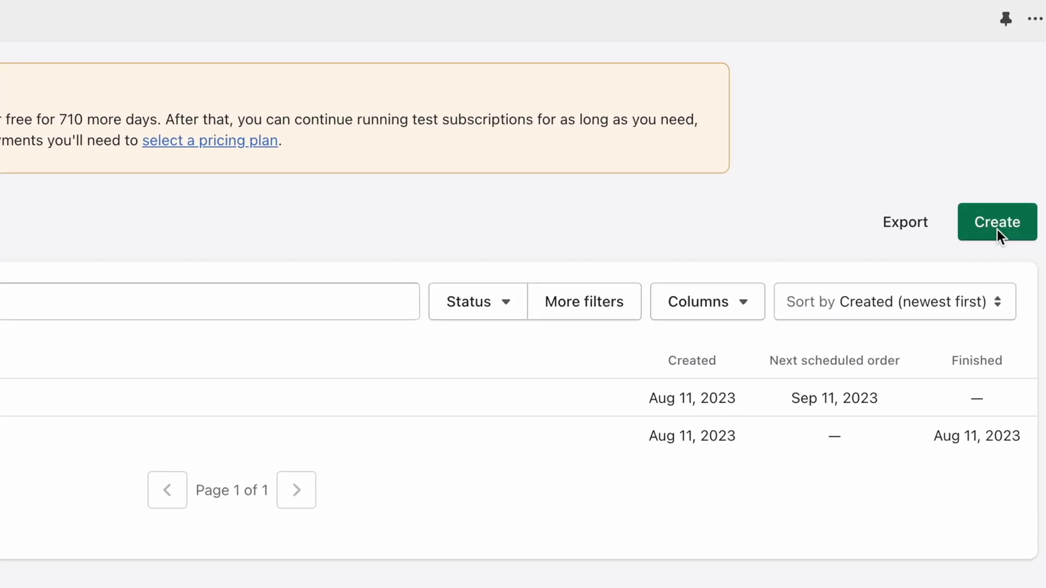
left_click(997, 230)
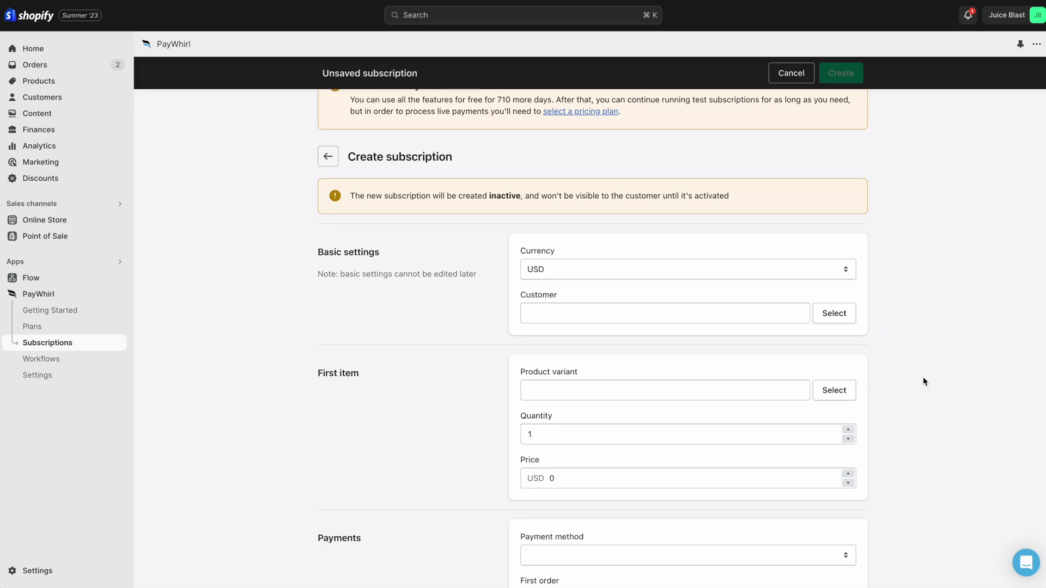
left_click(818, 315)
left_click(468, 360)
scroll(545, 463, "down", 3)
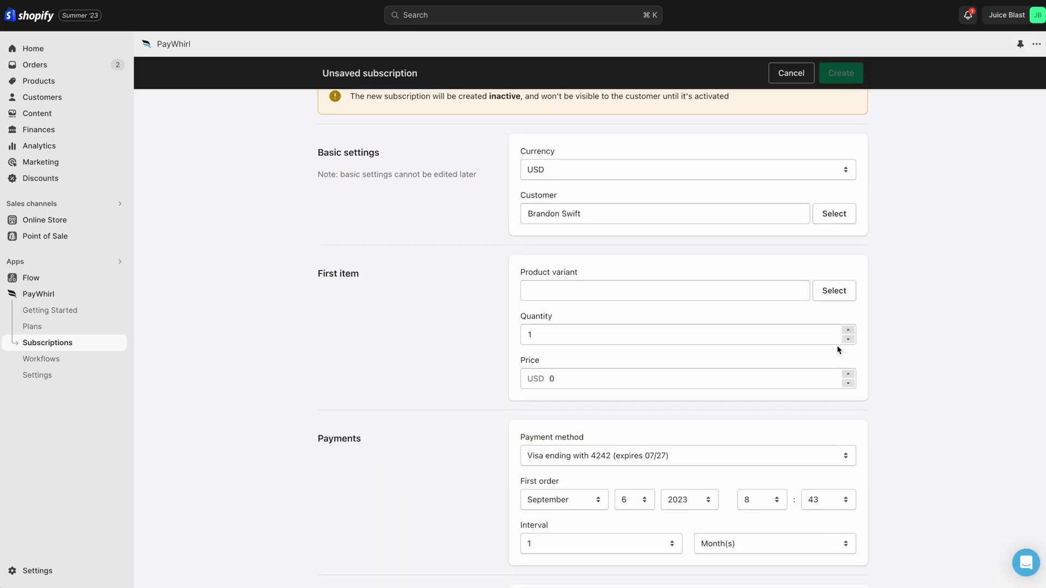
left_click(833, 293)
left_click(493, 371)
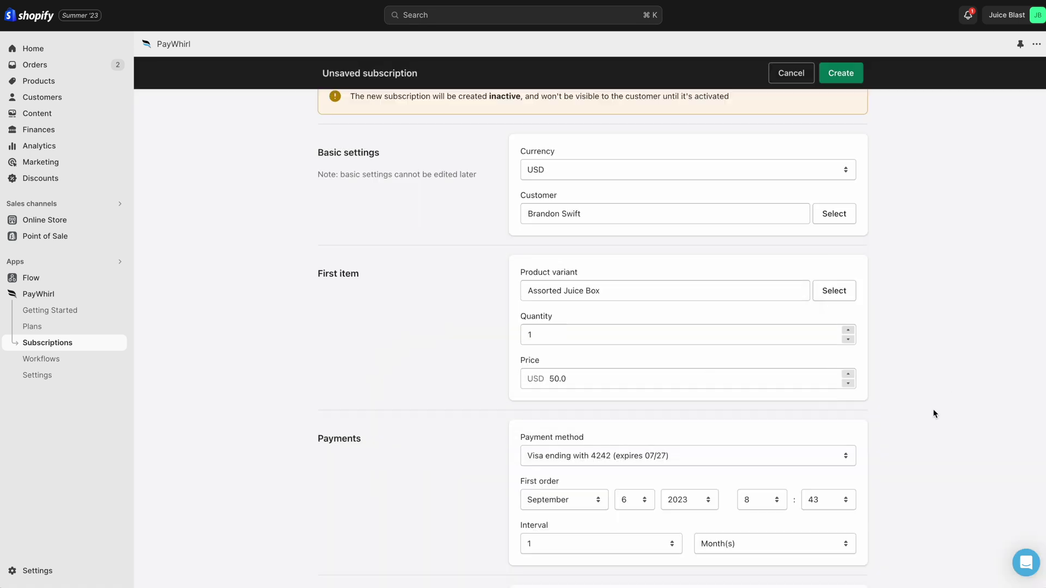
scroll(915, 419, "down", 3)
scroll(915, 420, "down", 2)
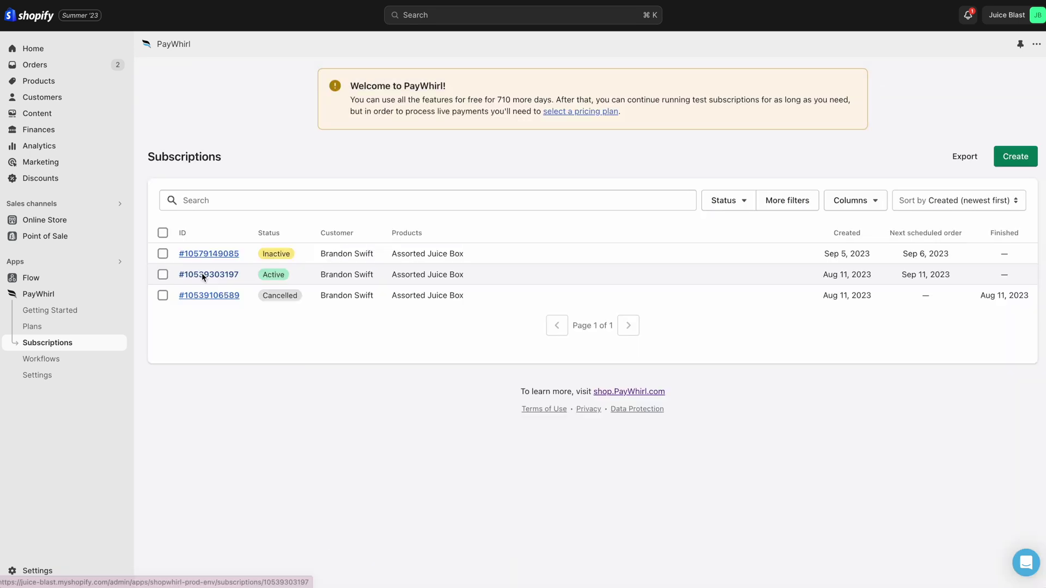
left_click(202, 273)
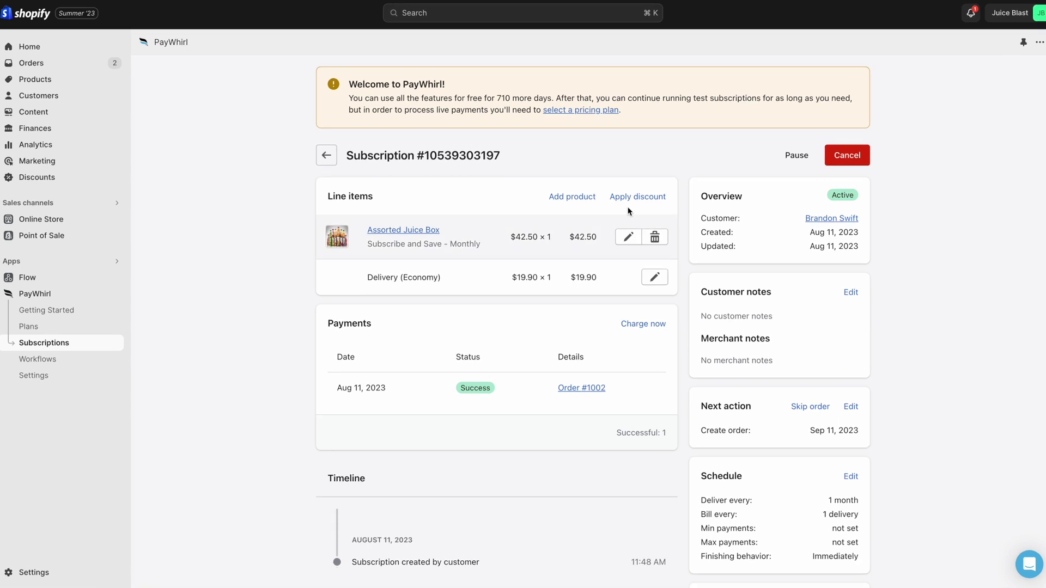
Step: Add a Single Juice line at $5.00 monthly, then delete it again
left_click(562, 196)
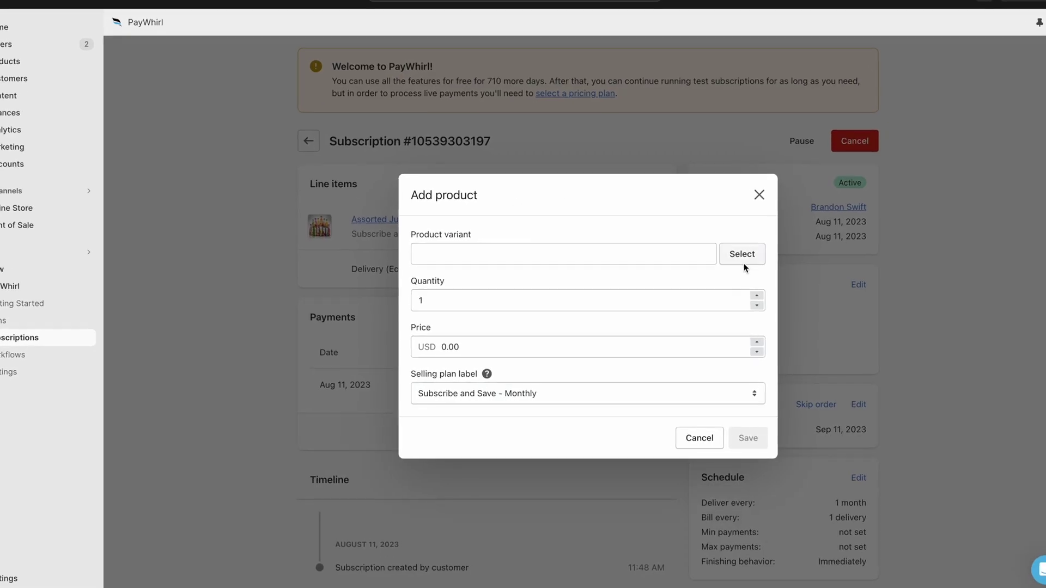
left_click(744, 268)
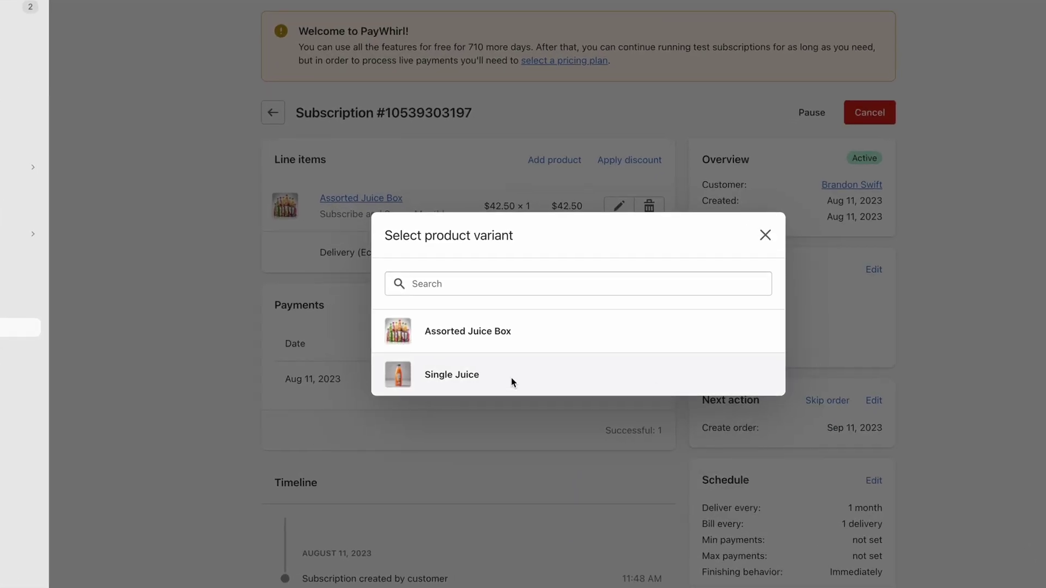
left_click(522, 399)
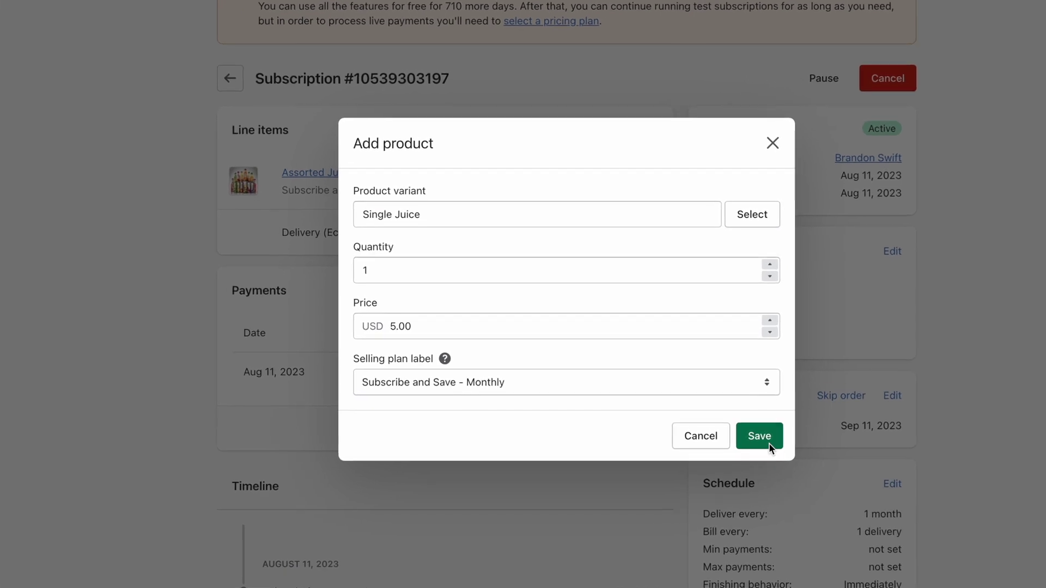
left_click(763, 443)
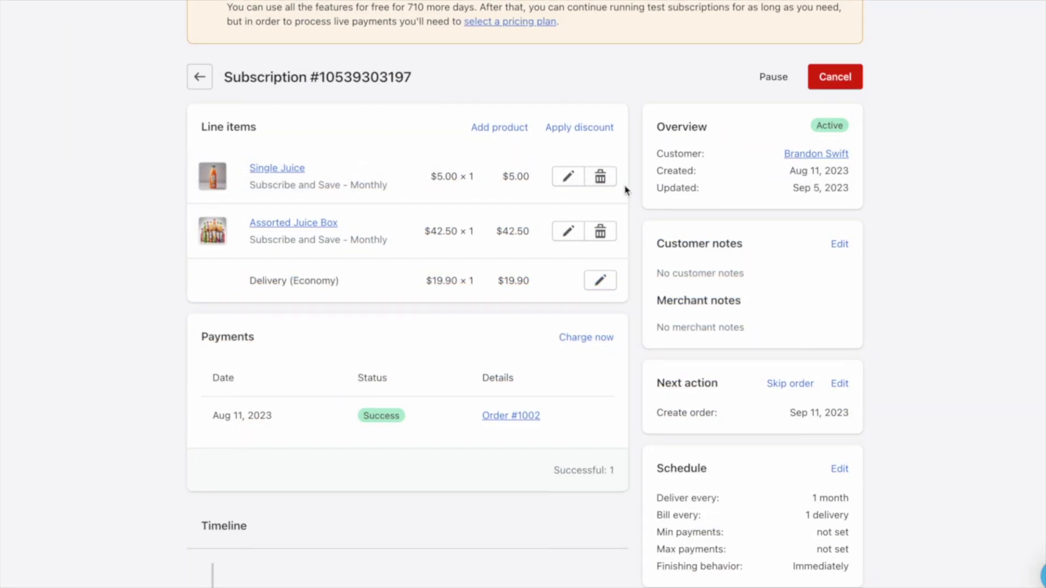
left_click(610, 176)
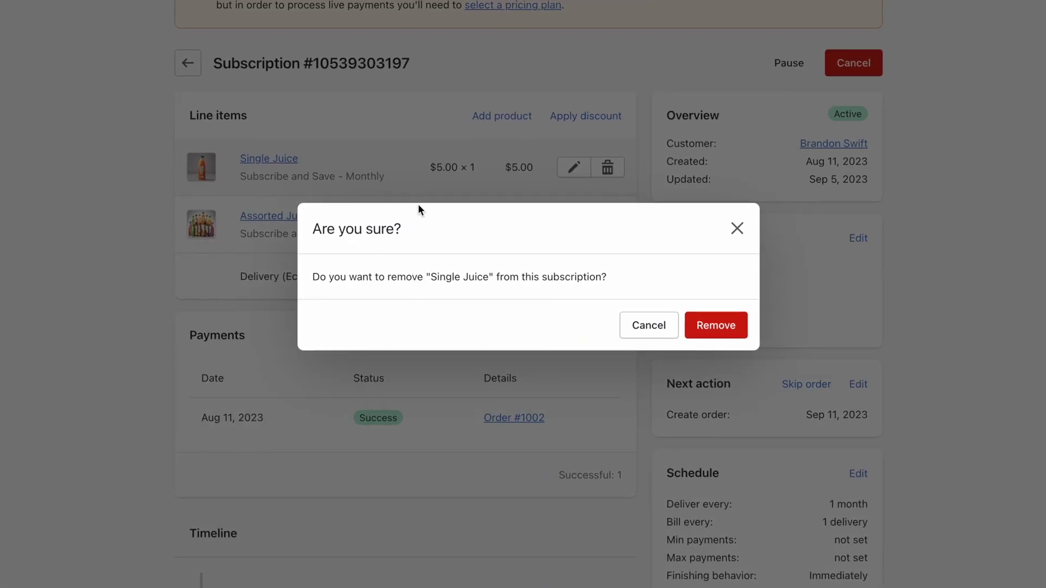
left_click(718, 327)
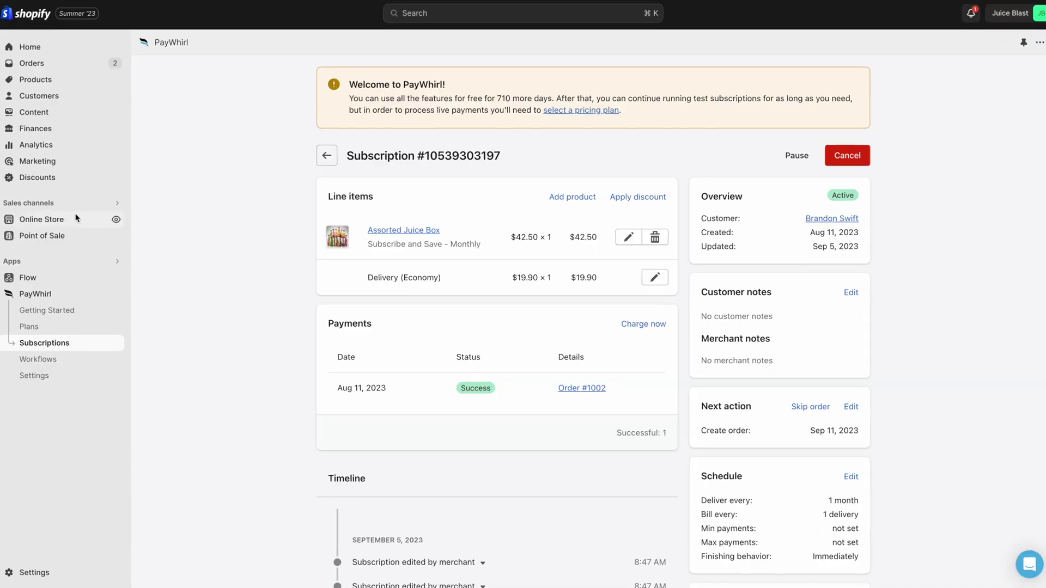
Step: Create the 10% Amount off order discount DISCOUNTCODE for both subscriptions and one-time purchases
left_click(48, 176)
left_click(580, 277)
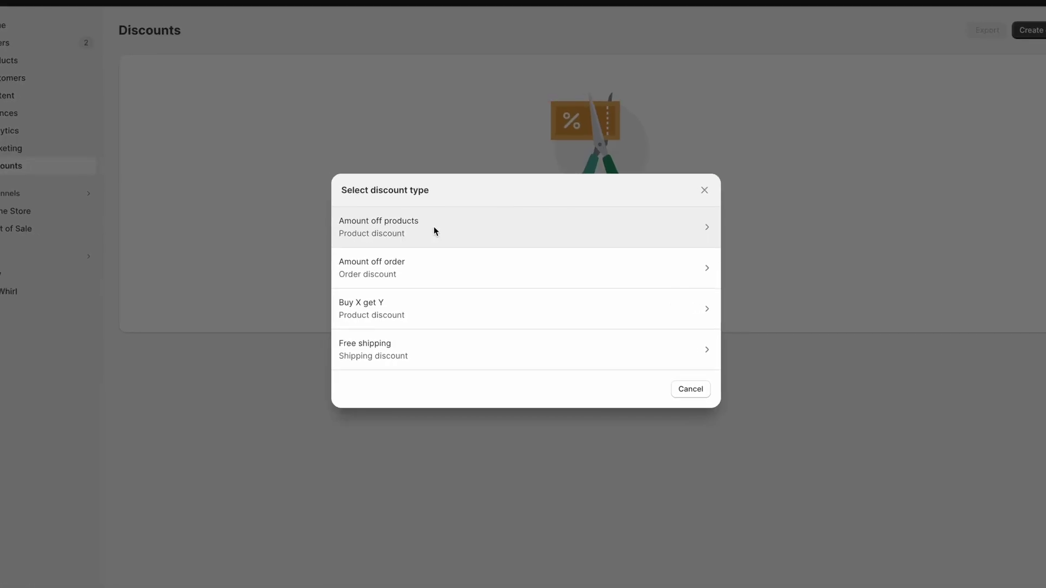
left_click(412, 265)
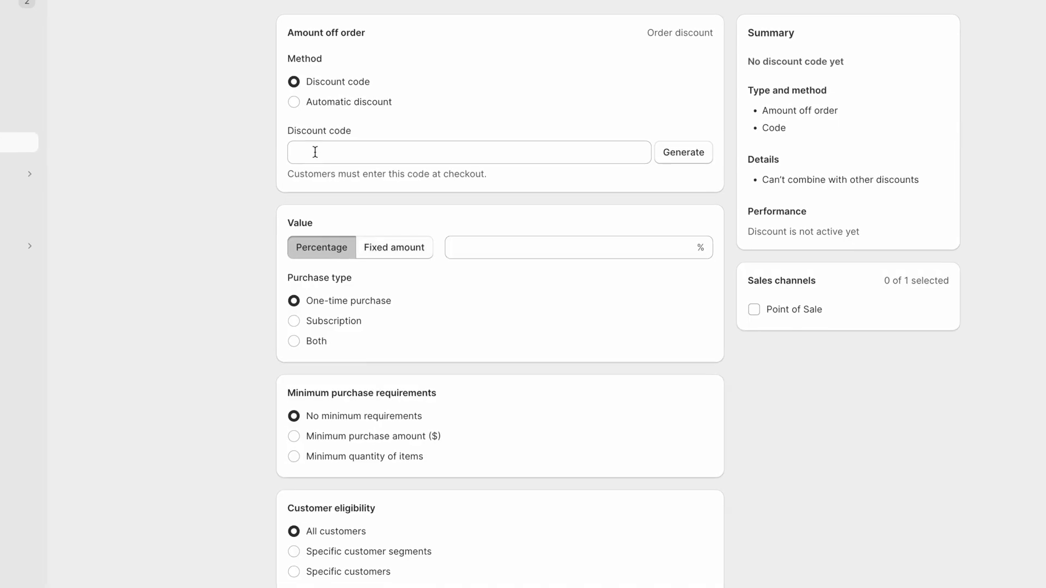
left_click(314, 151)
type("DISCOUNTCODE")
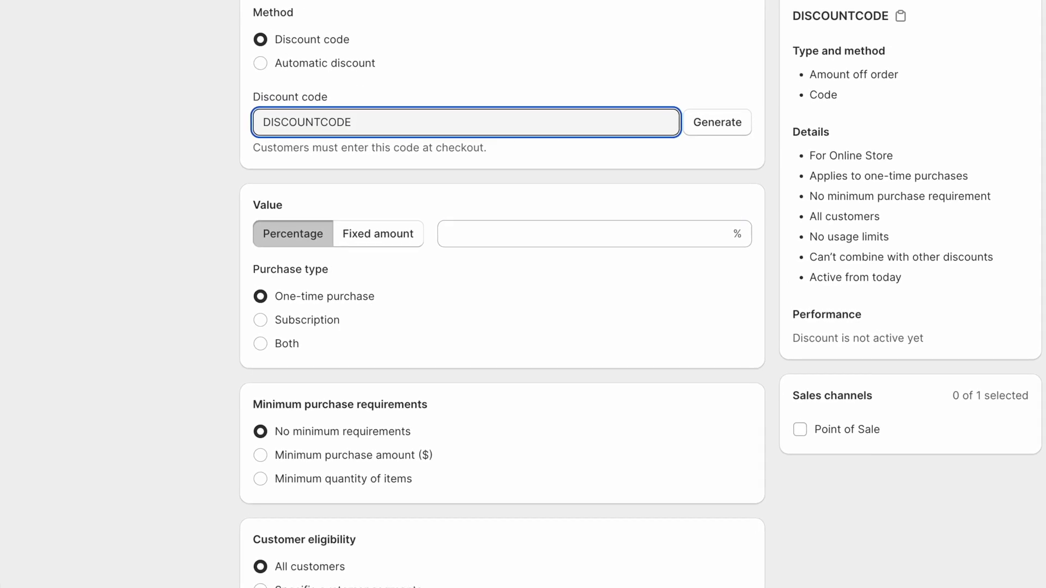
left_click(484, 240)
type("10")
left_click(252, 344)
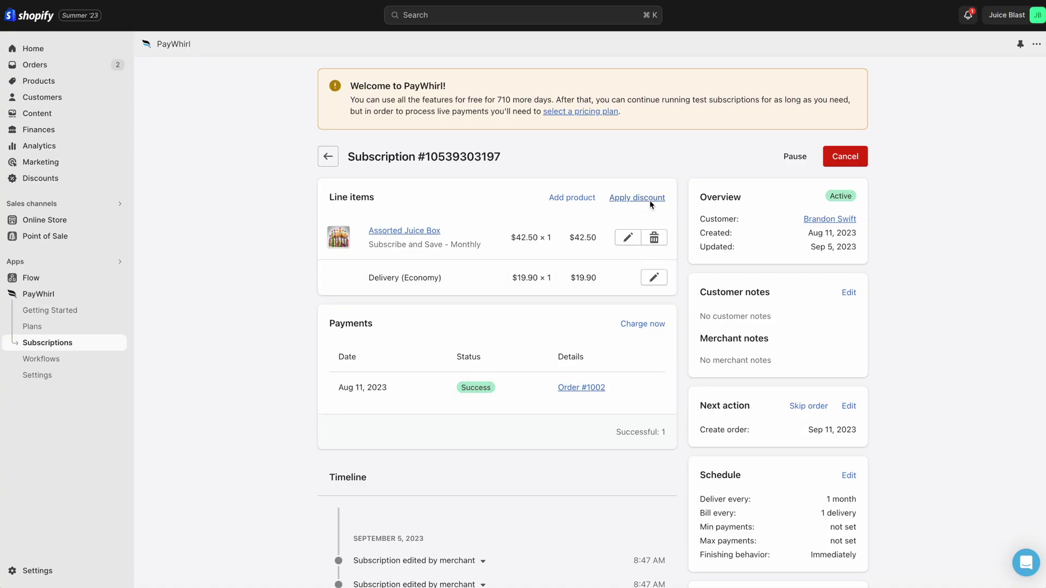
left_click(636, 198)
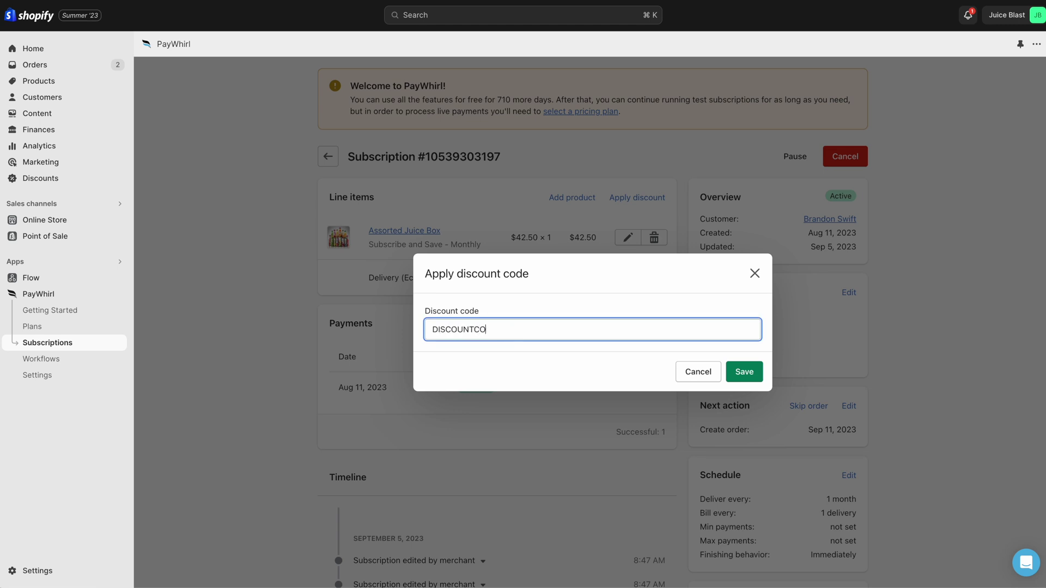
Step: Save DISCOUNTCODE on the subscription, bringing Assorted Juice Box down to $38.25
left_click(746, 372)
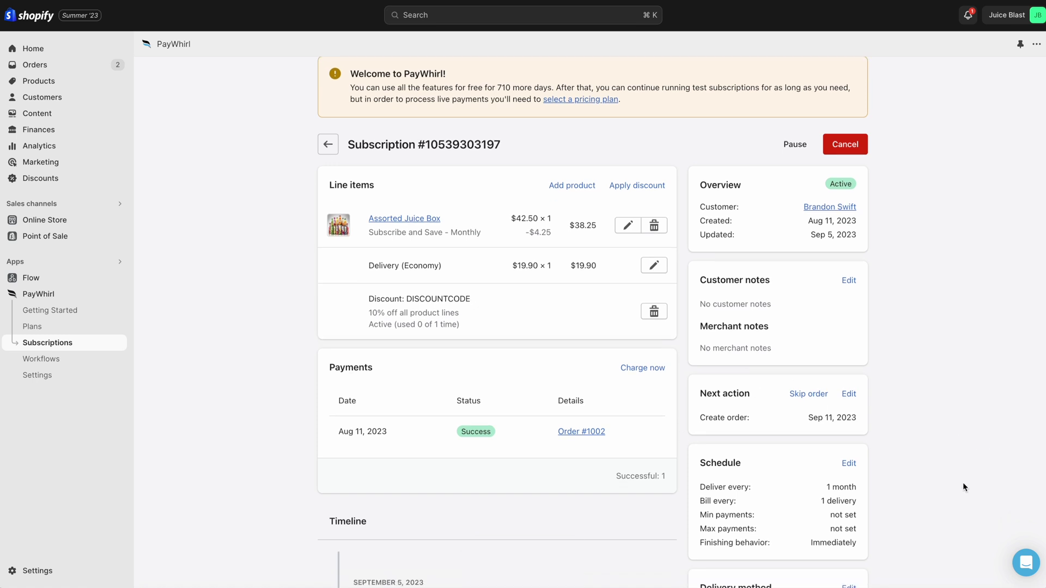
scroll(963, 482, "down", 5)
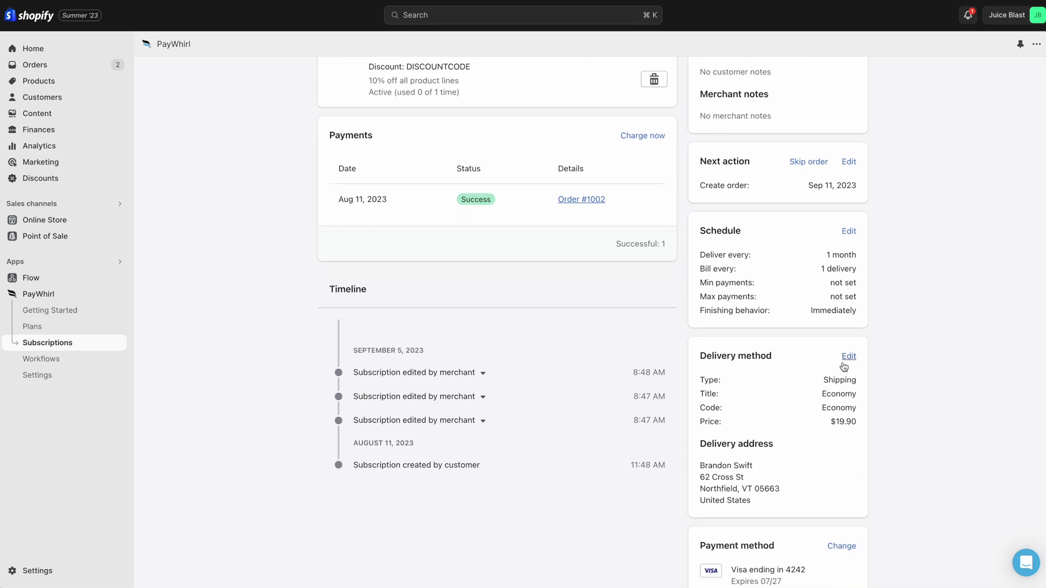
Step: Change the Economy delivery method price from 19.90 to 25 and save
left_click(849, 357)
left_click_drag(490, 305, 410, 306)
type("25")
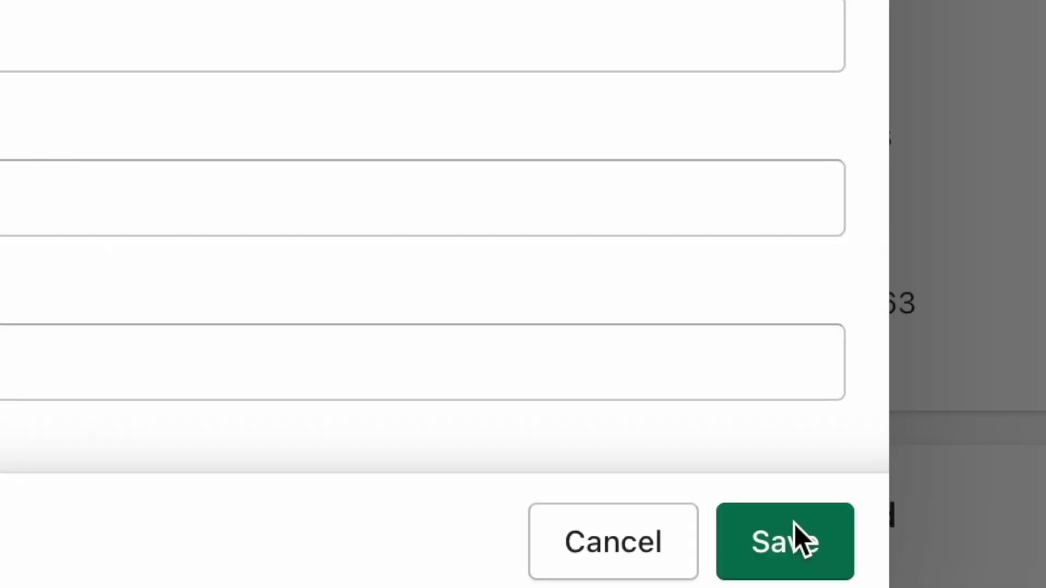
left_click(794, 524)
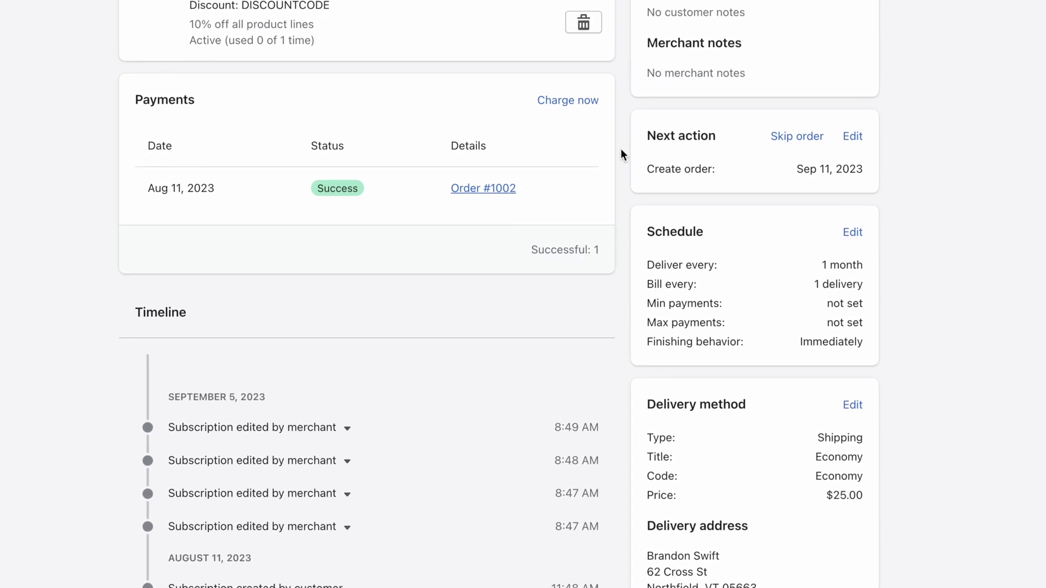
left_click(853, 232)
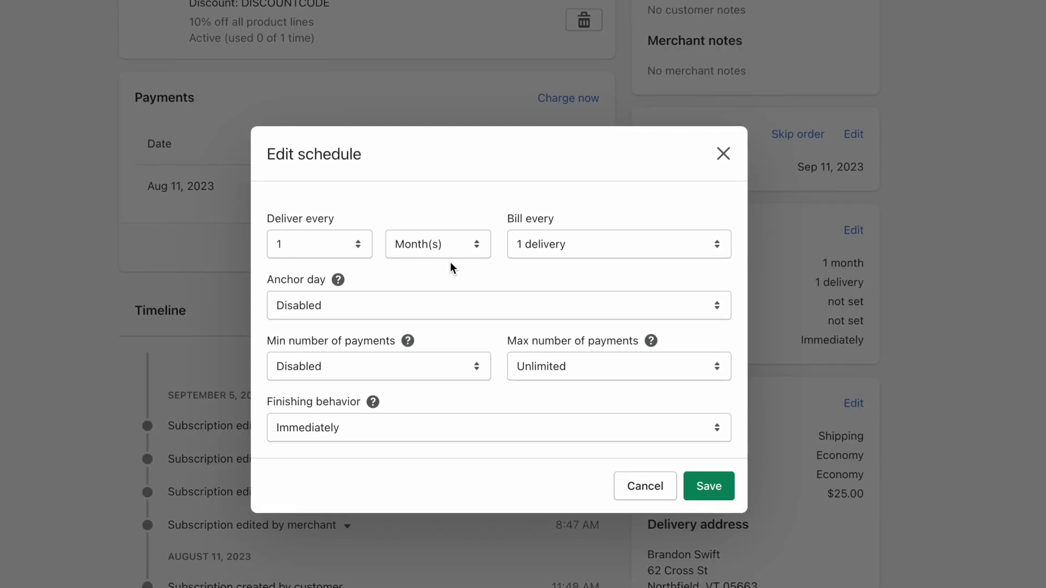
Step: Set delivery to every 2 Week(s), keeping anchor day, min/max payments and Immediately finishing behavior
left_click(327, 244)
left_click(341, 266)
left_click(434, 243)
left_click(420, 222)
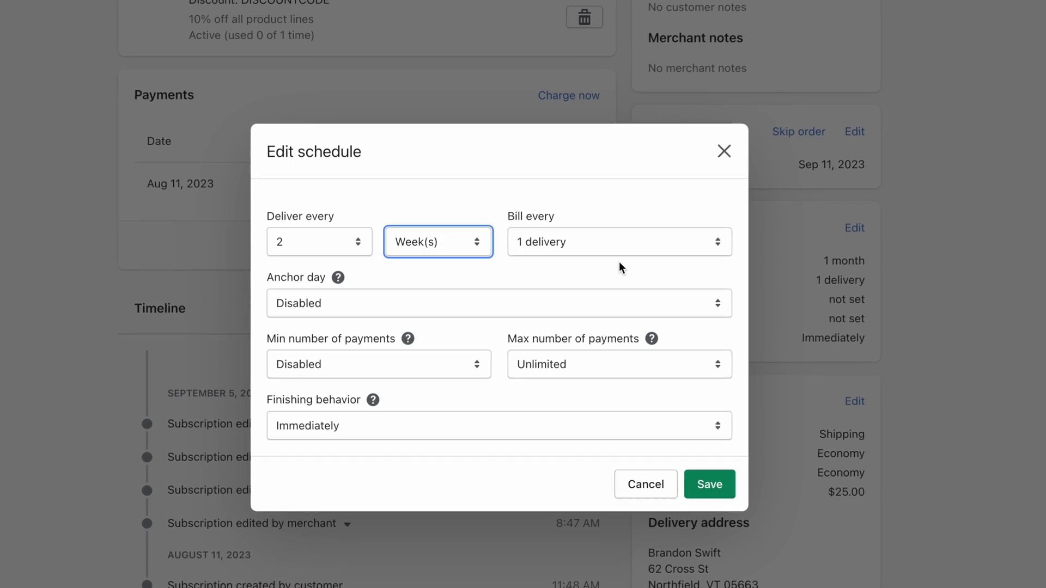
left_click(434, 303)
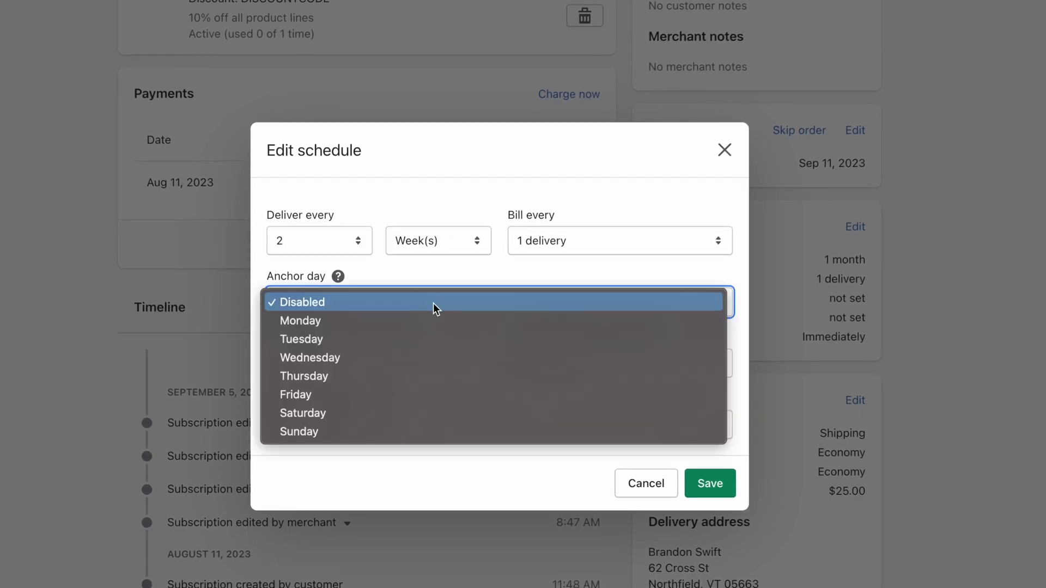
left_click(443, 266)
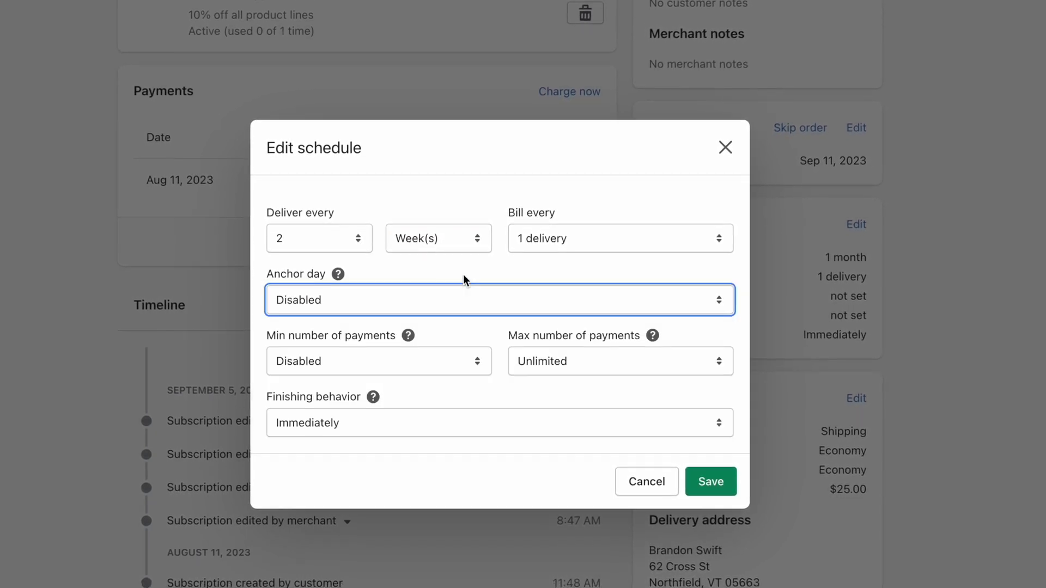
left_click(462, 366)
left_click(459, 363)
left_click(678, 359)
left_click(679, 358)
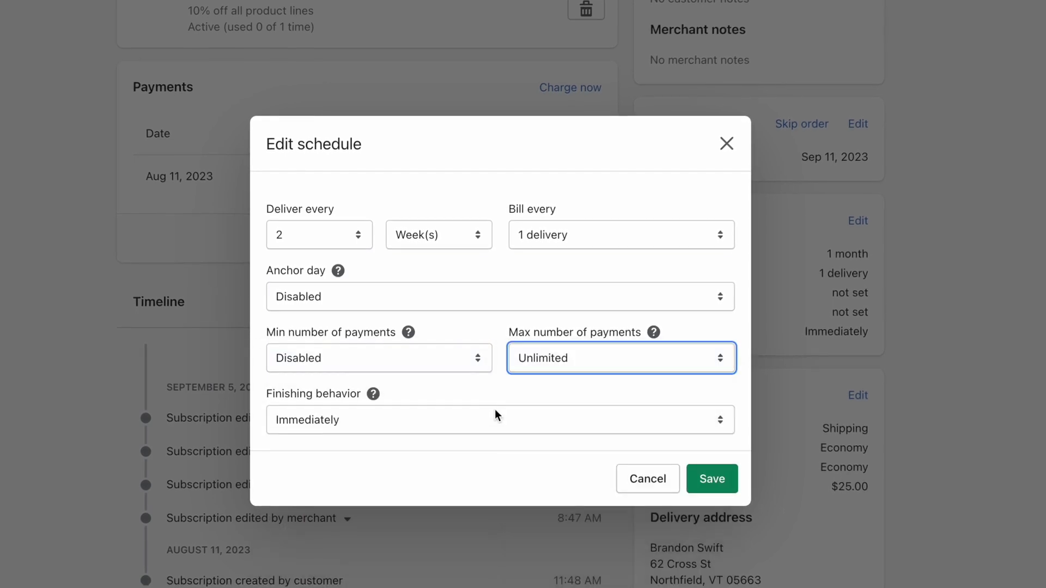
left_click(498, 414)
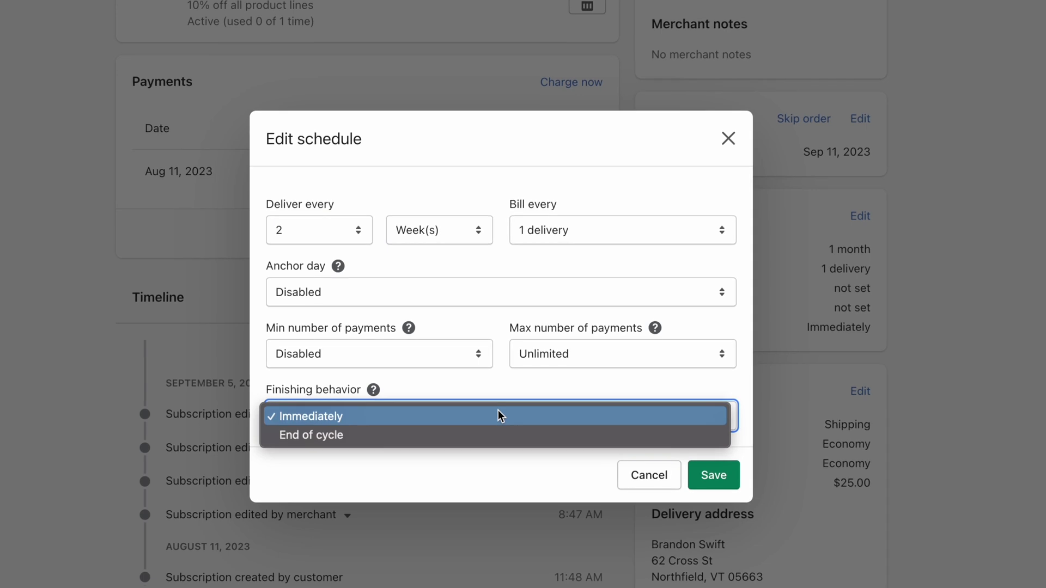
left_click(502, 460)
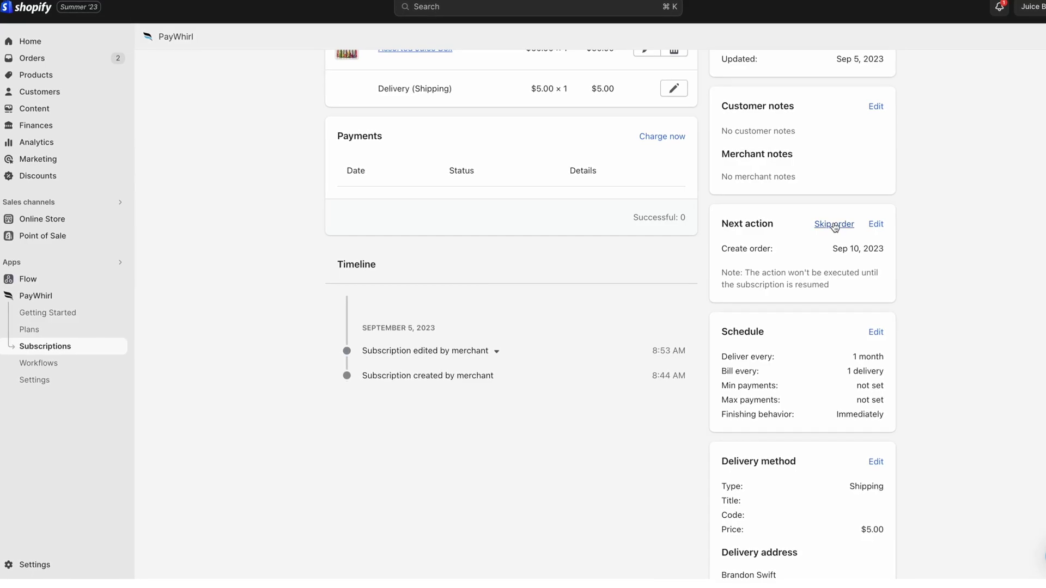
Step: Cancel skipping the next order, then view the Next scheduled action dropdown options
left_click(835, 225)
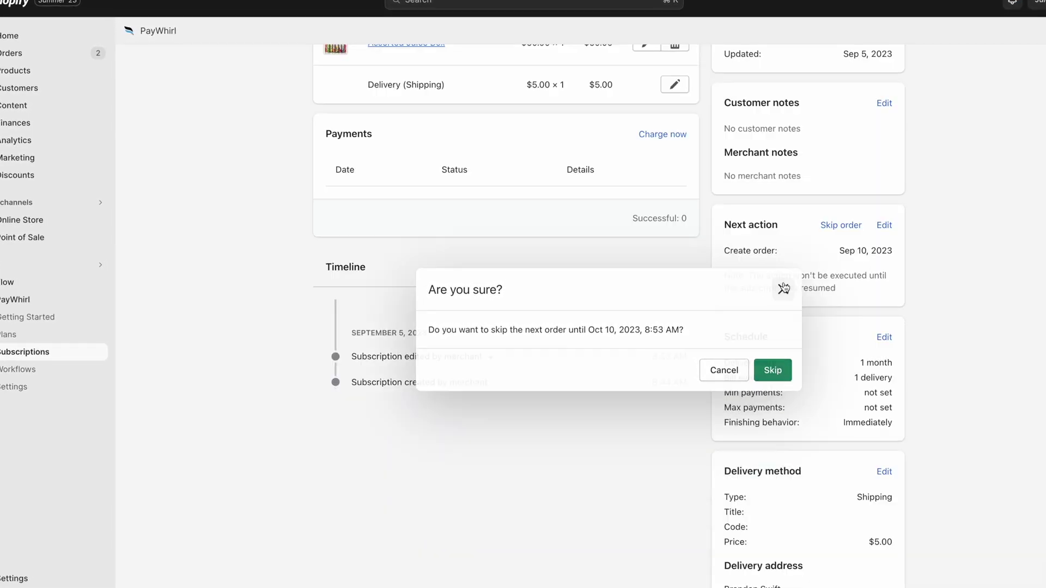
left_click(782, 280)
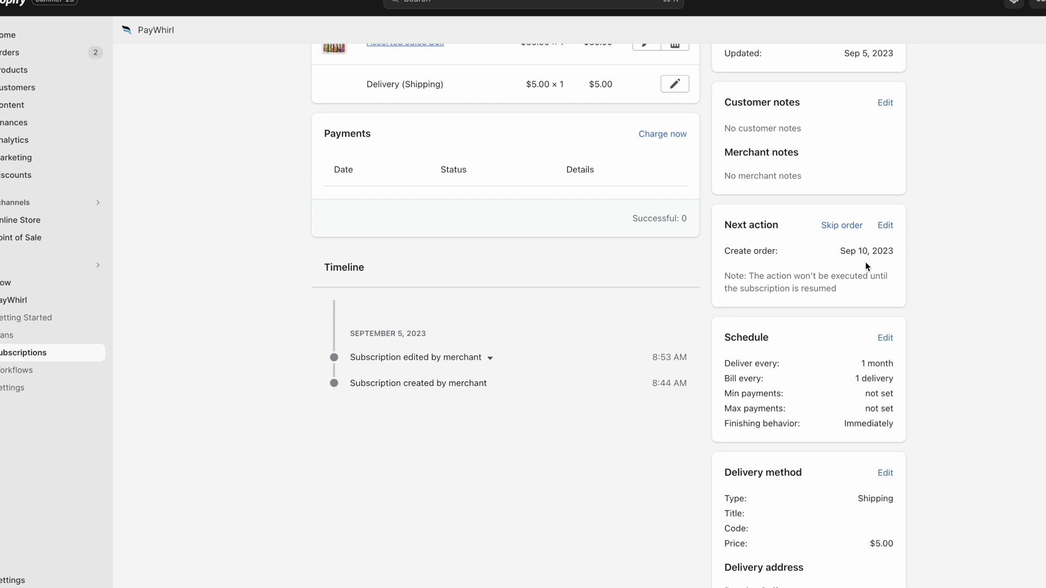
left_click(888, 225)
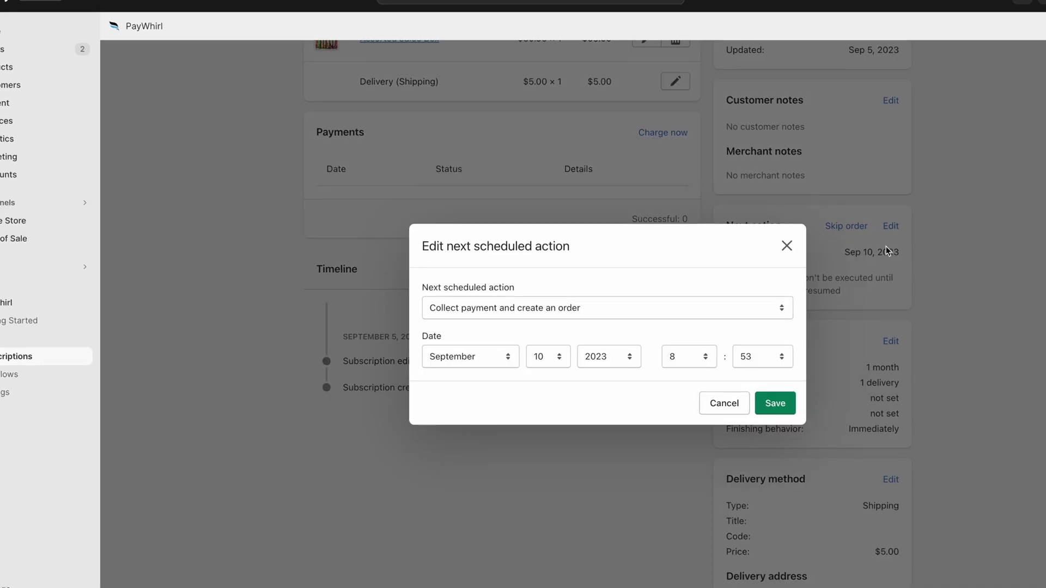
left_click(628, 310)
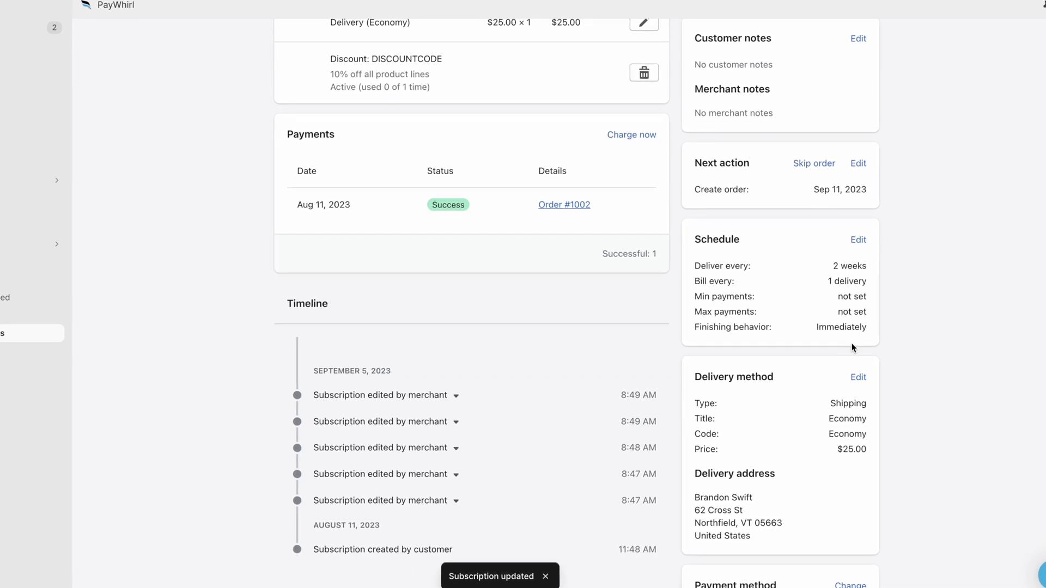
Step: Charge the next order now, adding a pending Sep 5, 2023 payment
scroll(852, 347, "up", 3)
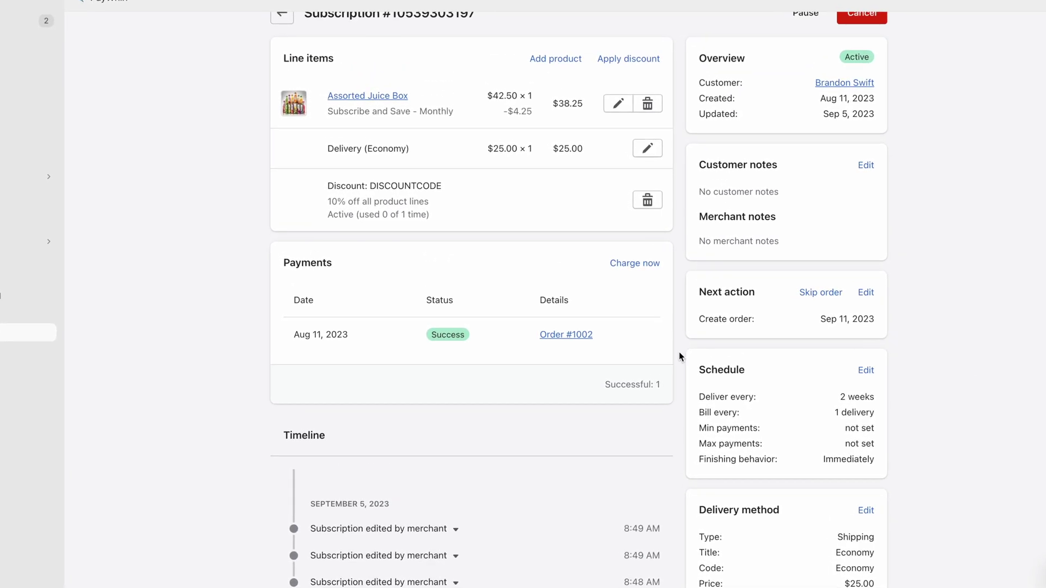
left_click(628, 263)
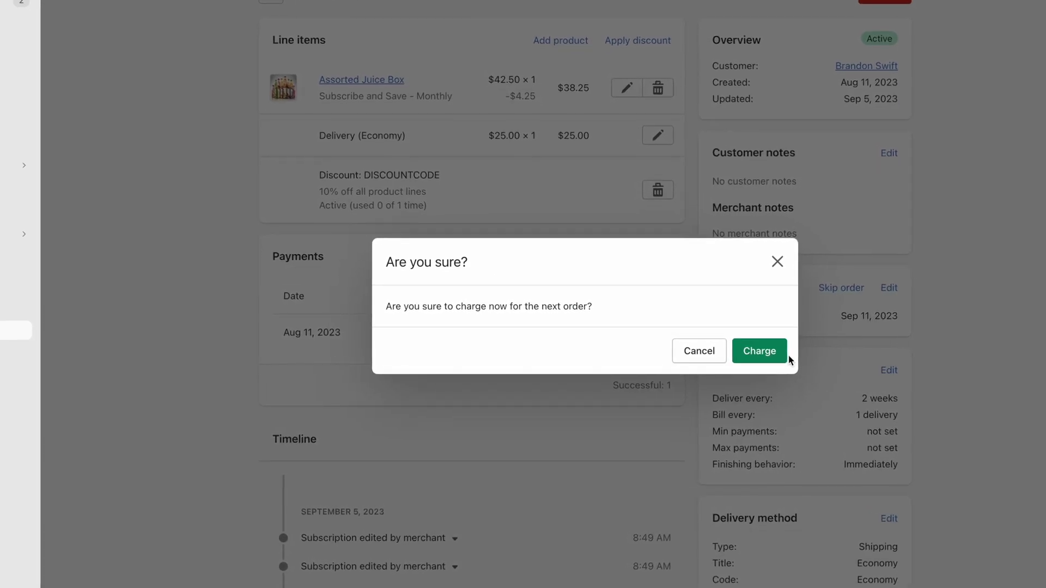
left_click(766, 354)
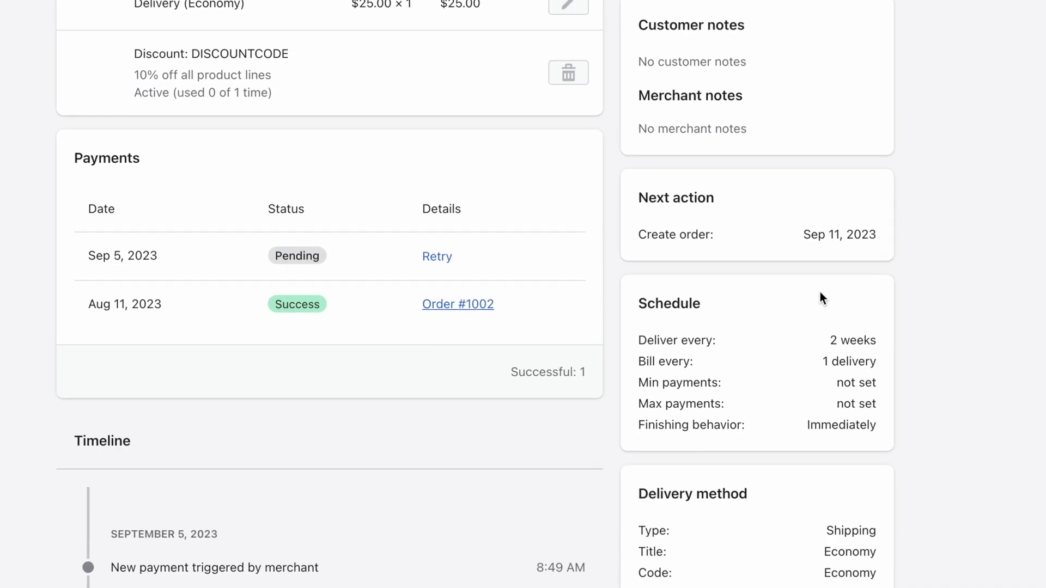
Step: From Payment method, go to the customer's saved cards and start replacing the first Visa card
scroll(818, 289, "down", 5)
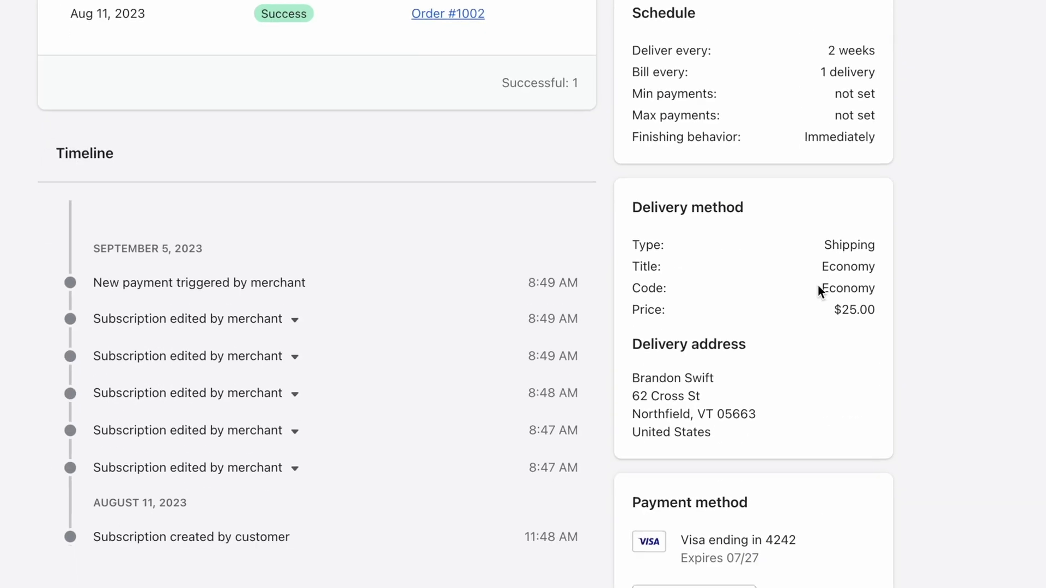
scroll(815, 283, "down", 3)
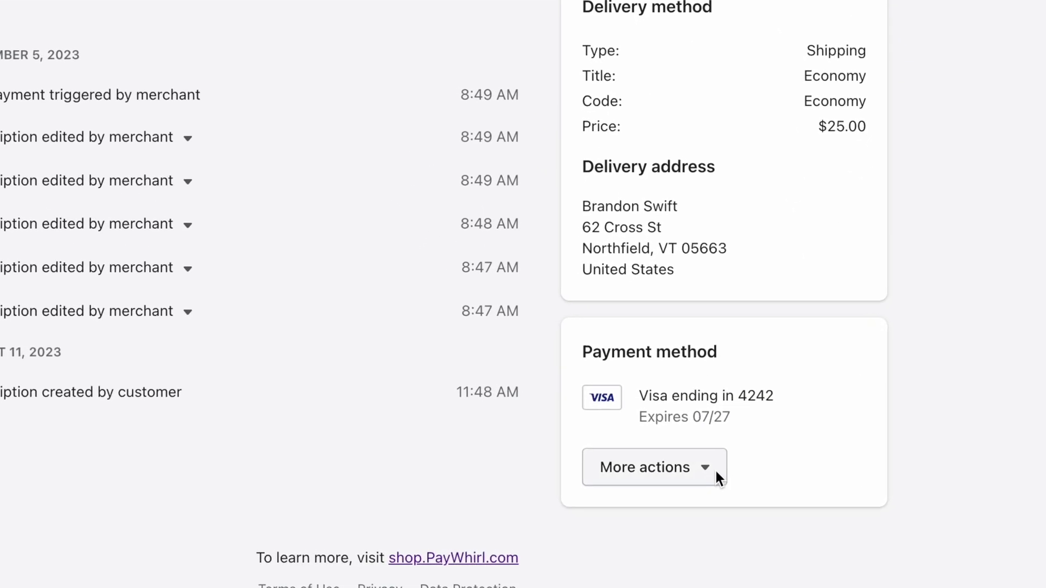
left_click(716, 472)
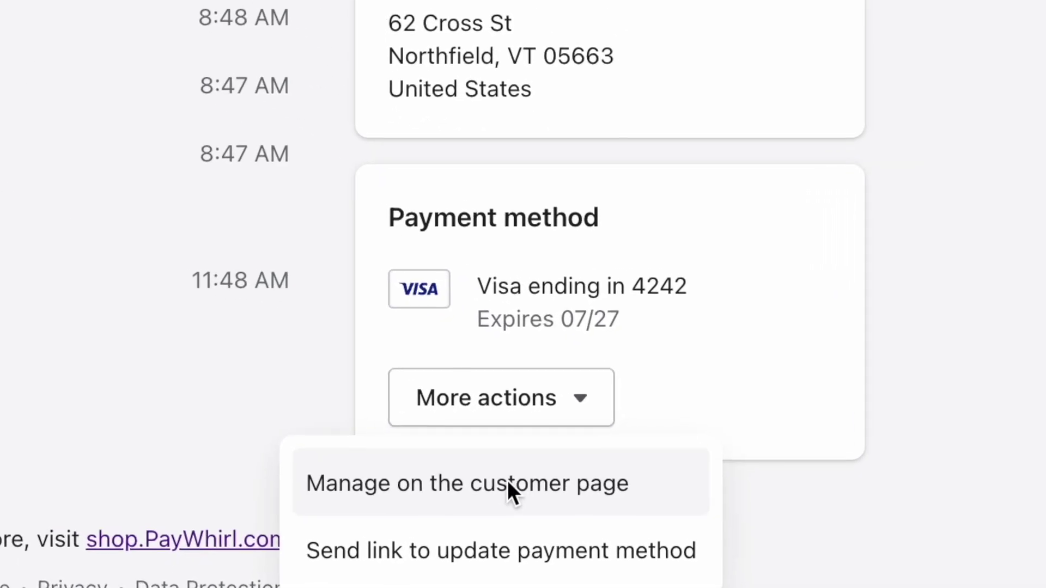
left_click(472, 479)
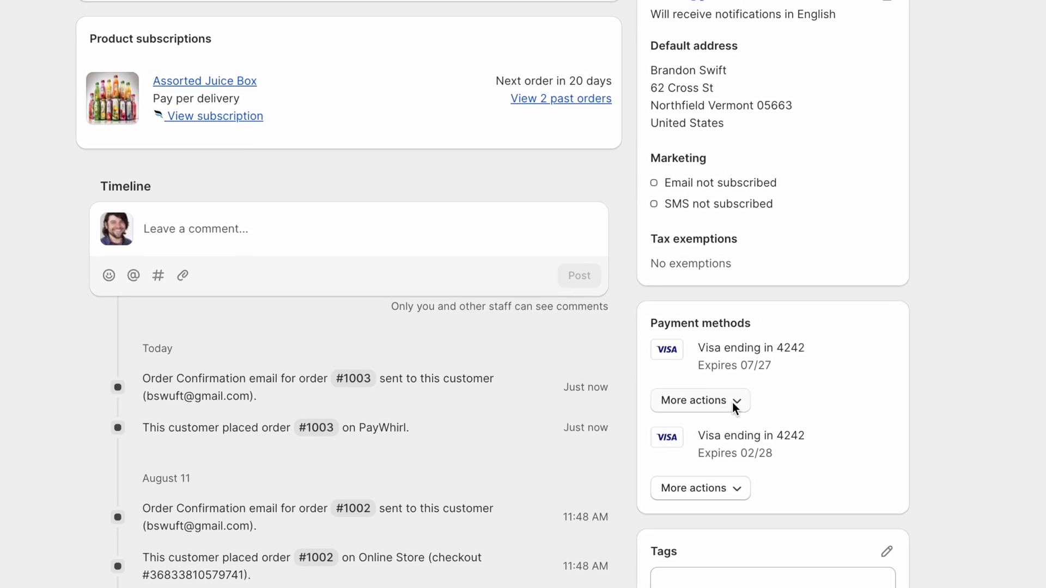
left_click(711, 382)
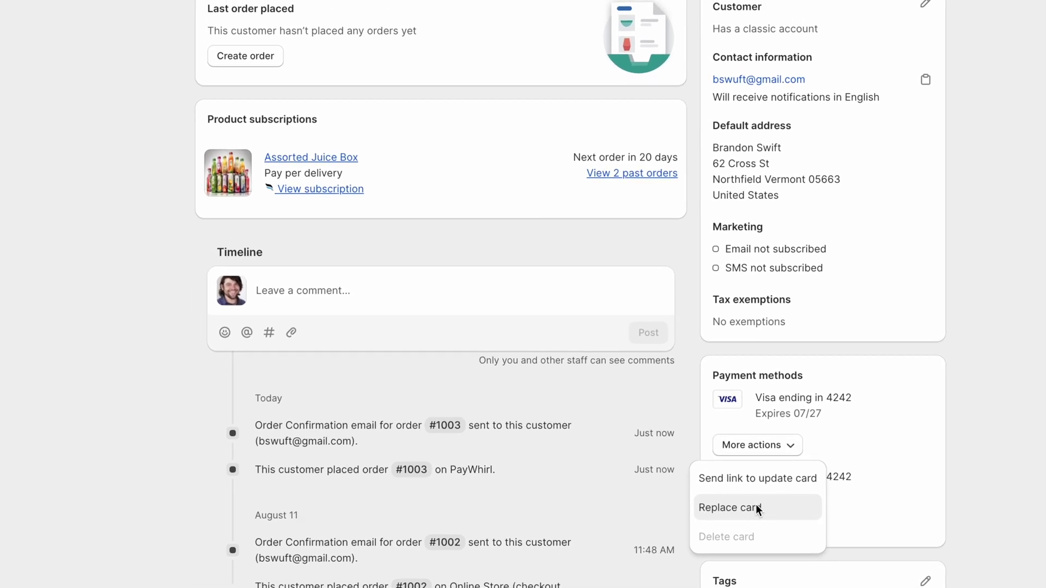
left_click(719, 493)
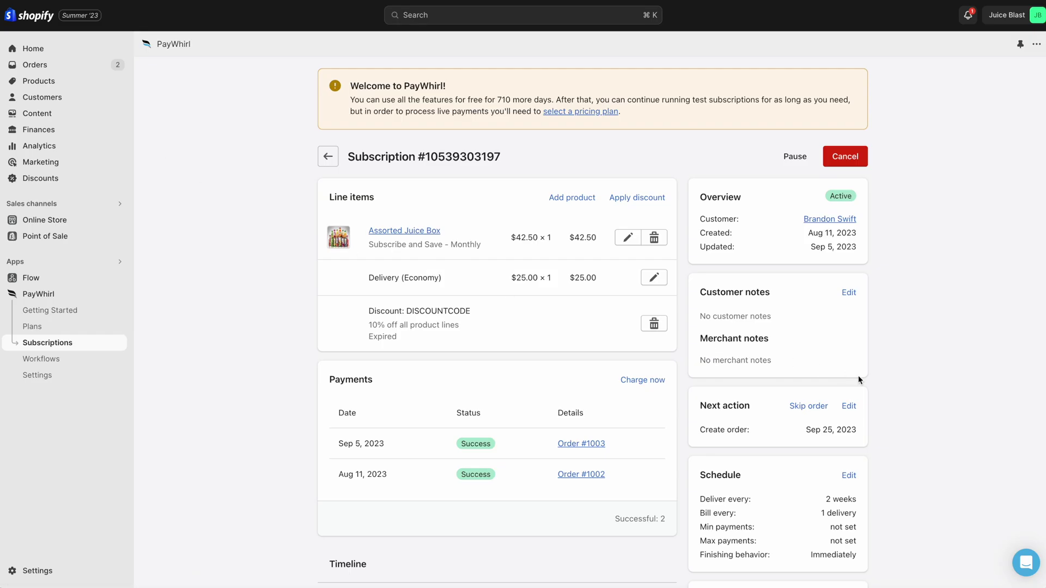
scroll(859, 379, "down", 6)
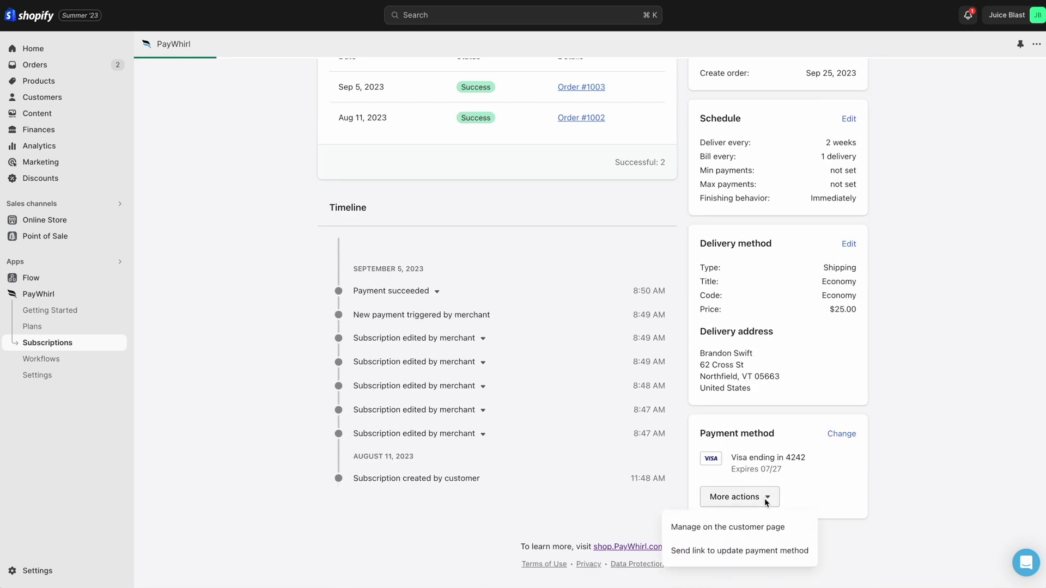
Step: Send the customer a link to update their payment method
left_click(750, 552)
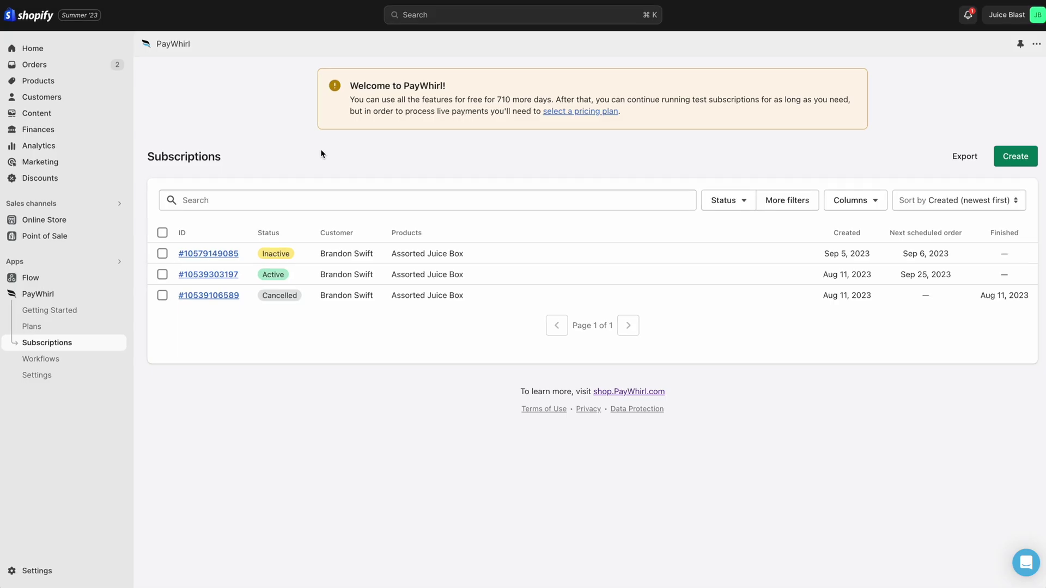
Step: Bulk-update the active and inactive subscriptions' next scheduled action to day 10, then continue
left_click(159, 275)
left_click(155, 252)
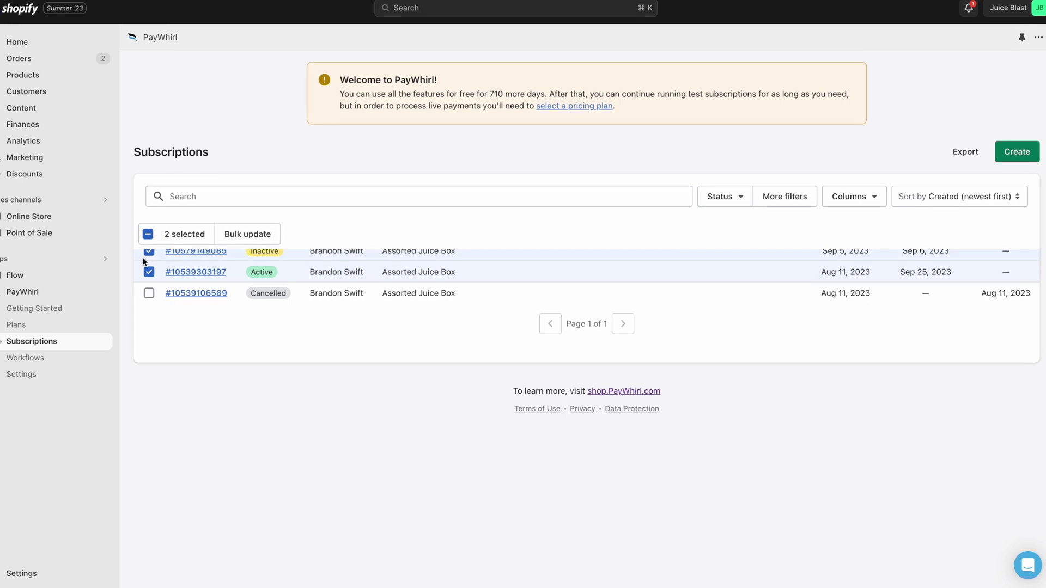
left_click(266, 235)
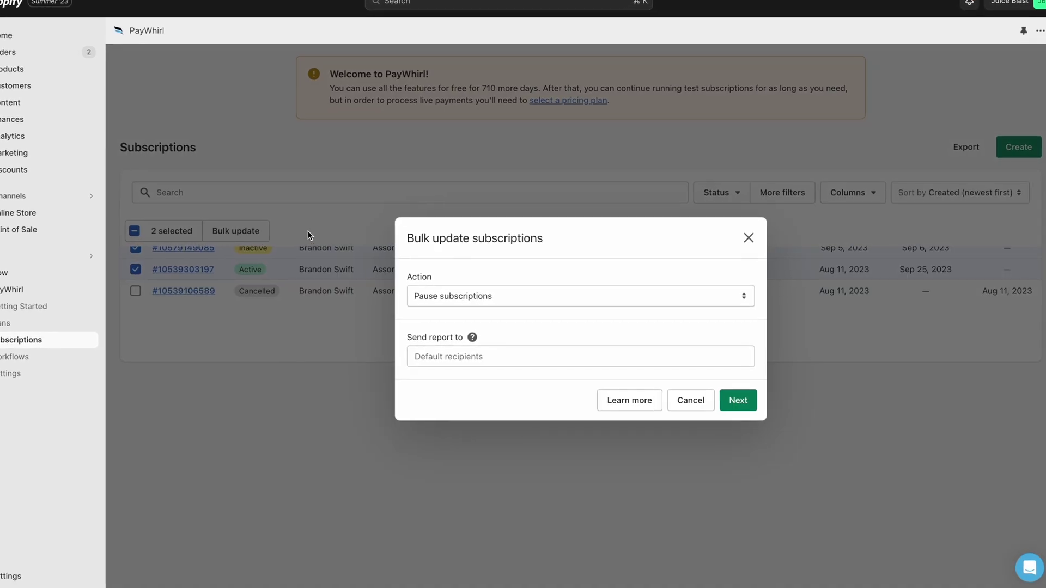
left_click(563, 308)
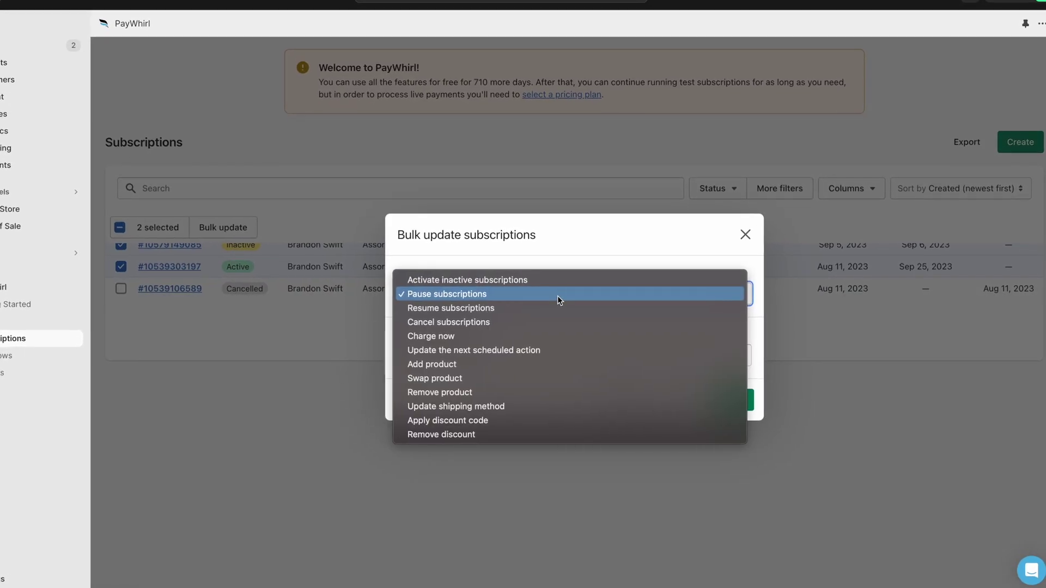
left_click(566, 349)
left_click(499, 327)
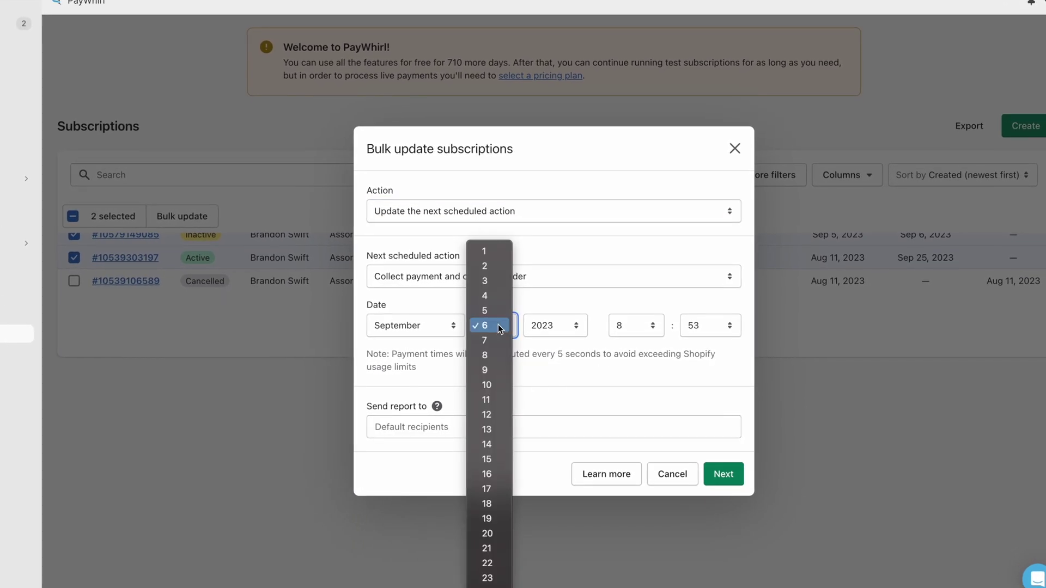
left_click(496, 388)
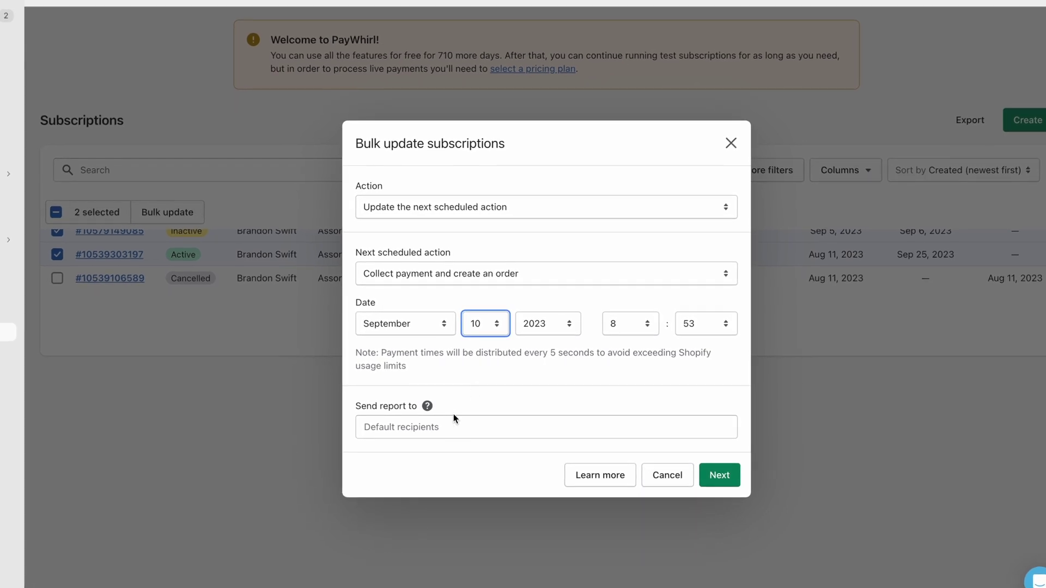
mouse_move(427, 407)
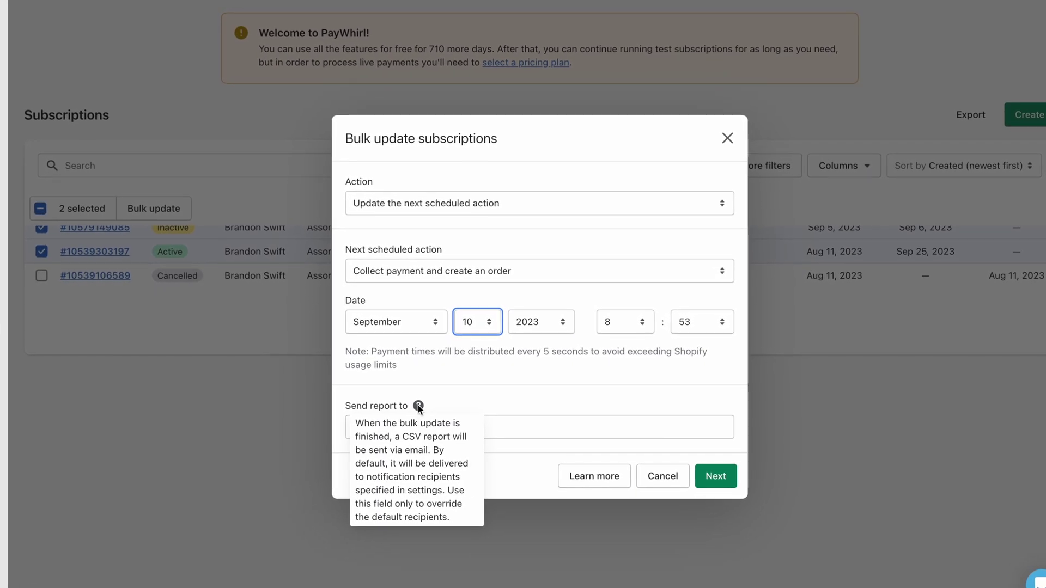
left_click(725, 482)
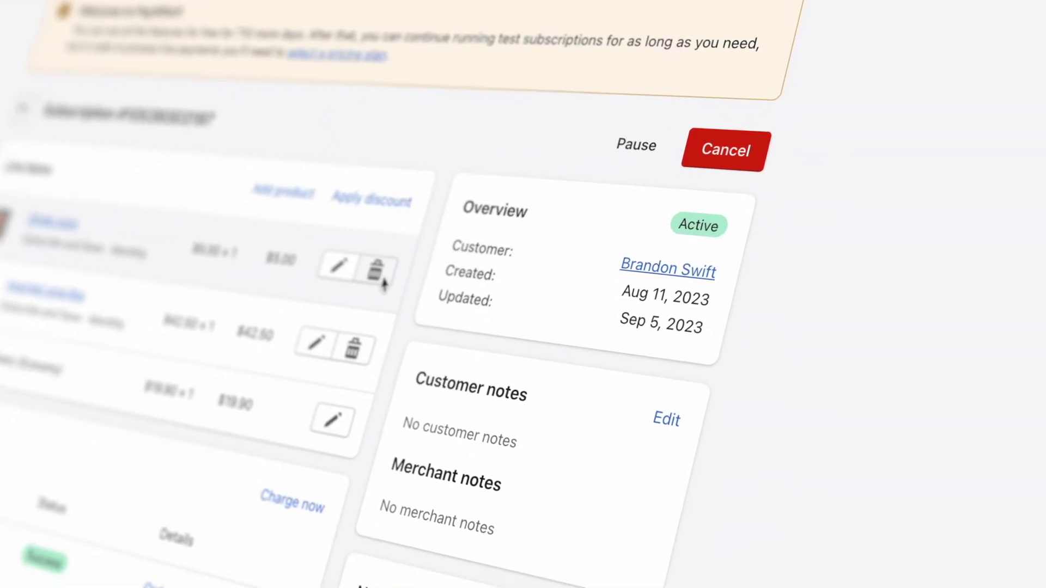
Step: Delete the Single Juice line item and confirm its removal
left_click(387, 311)
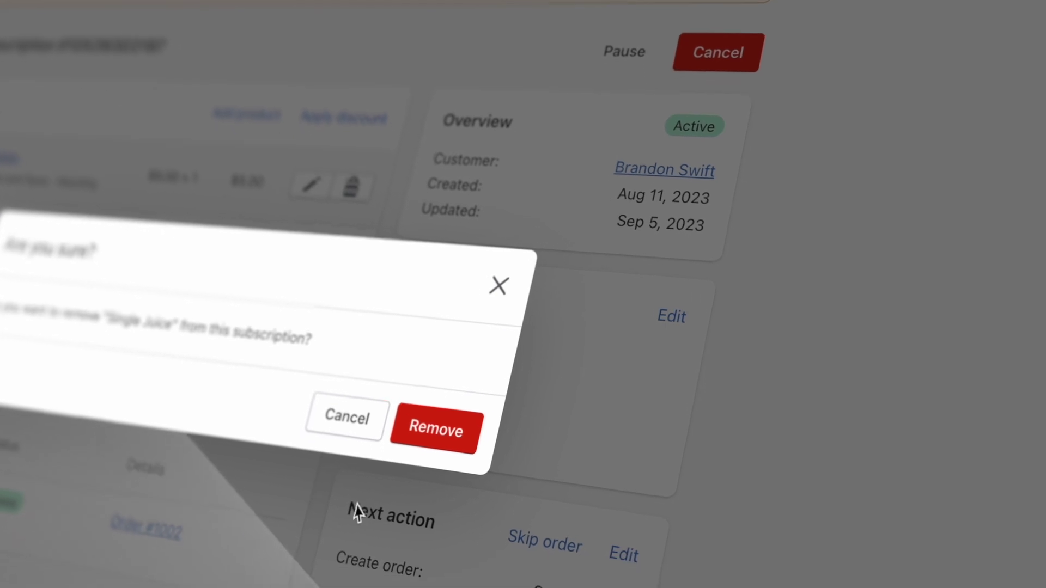
left_click(439, 474)
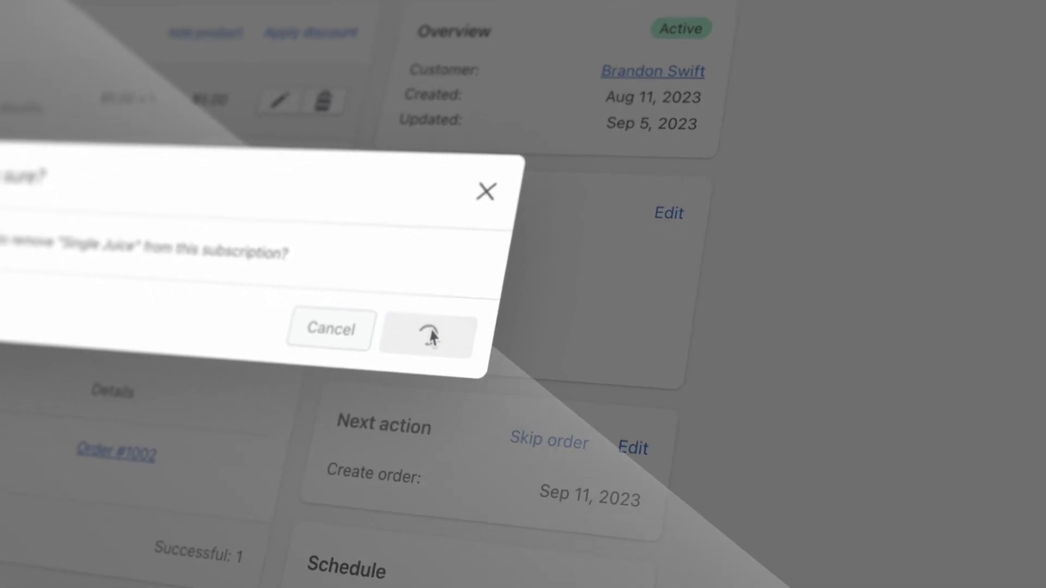